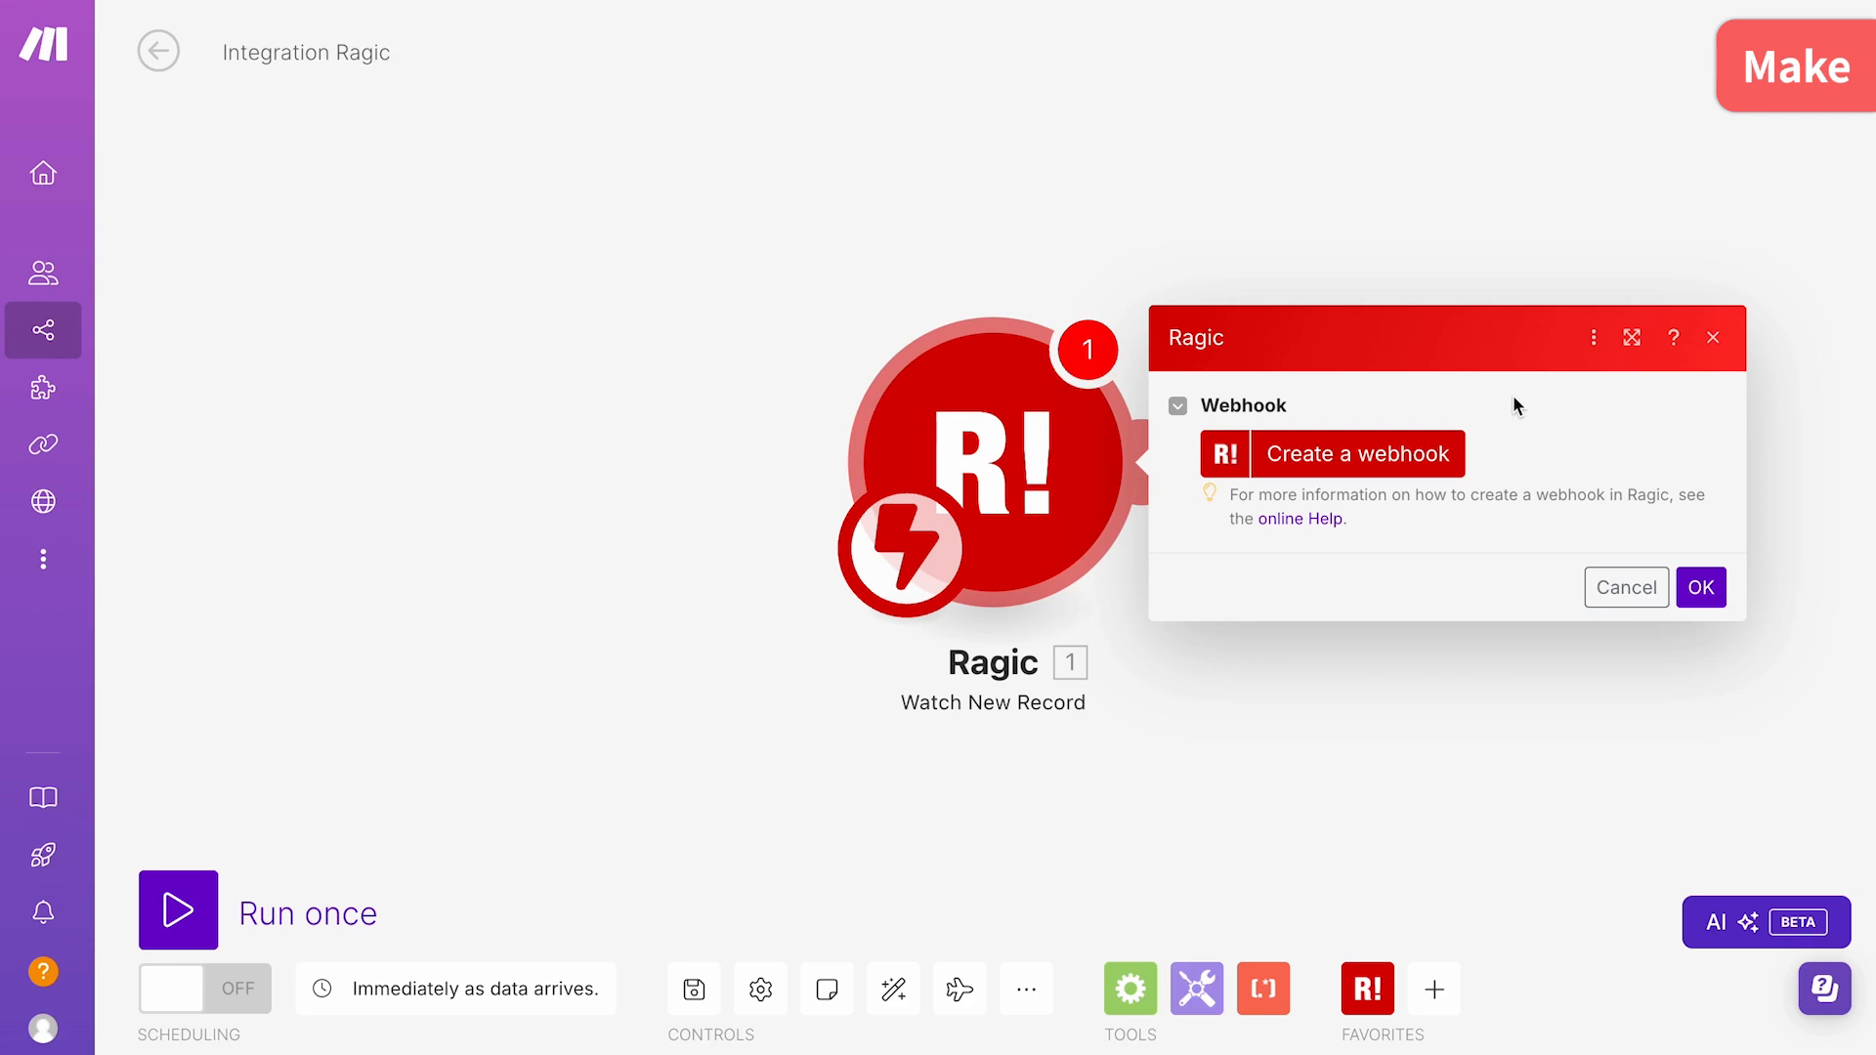
click(1431, 455)
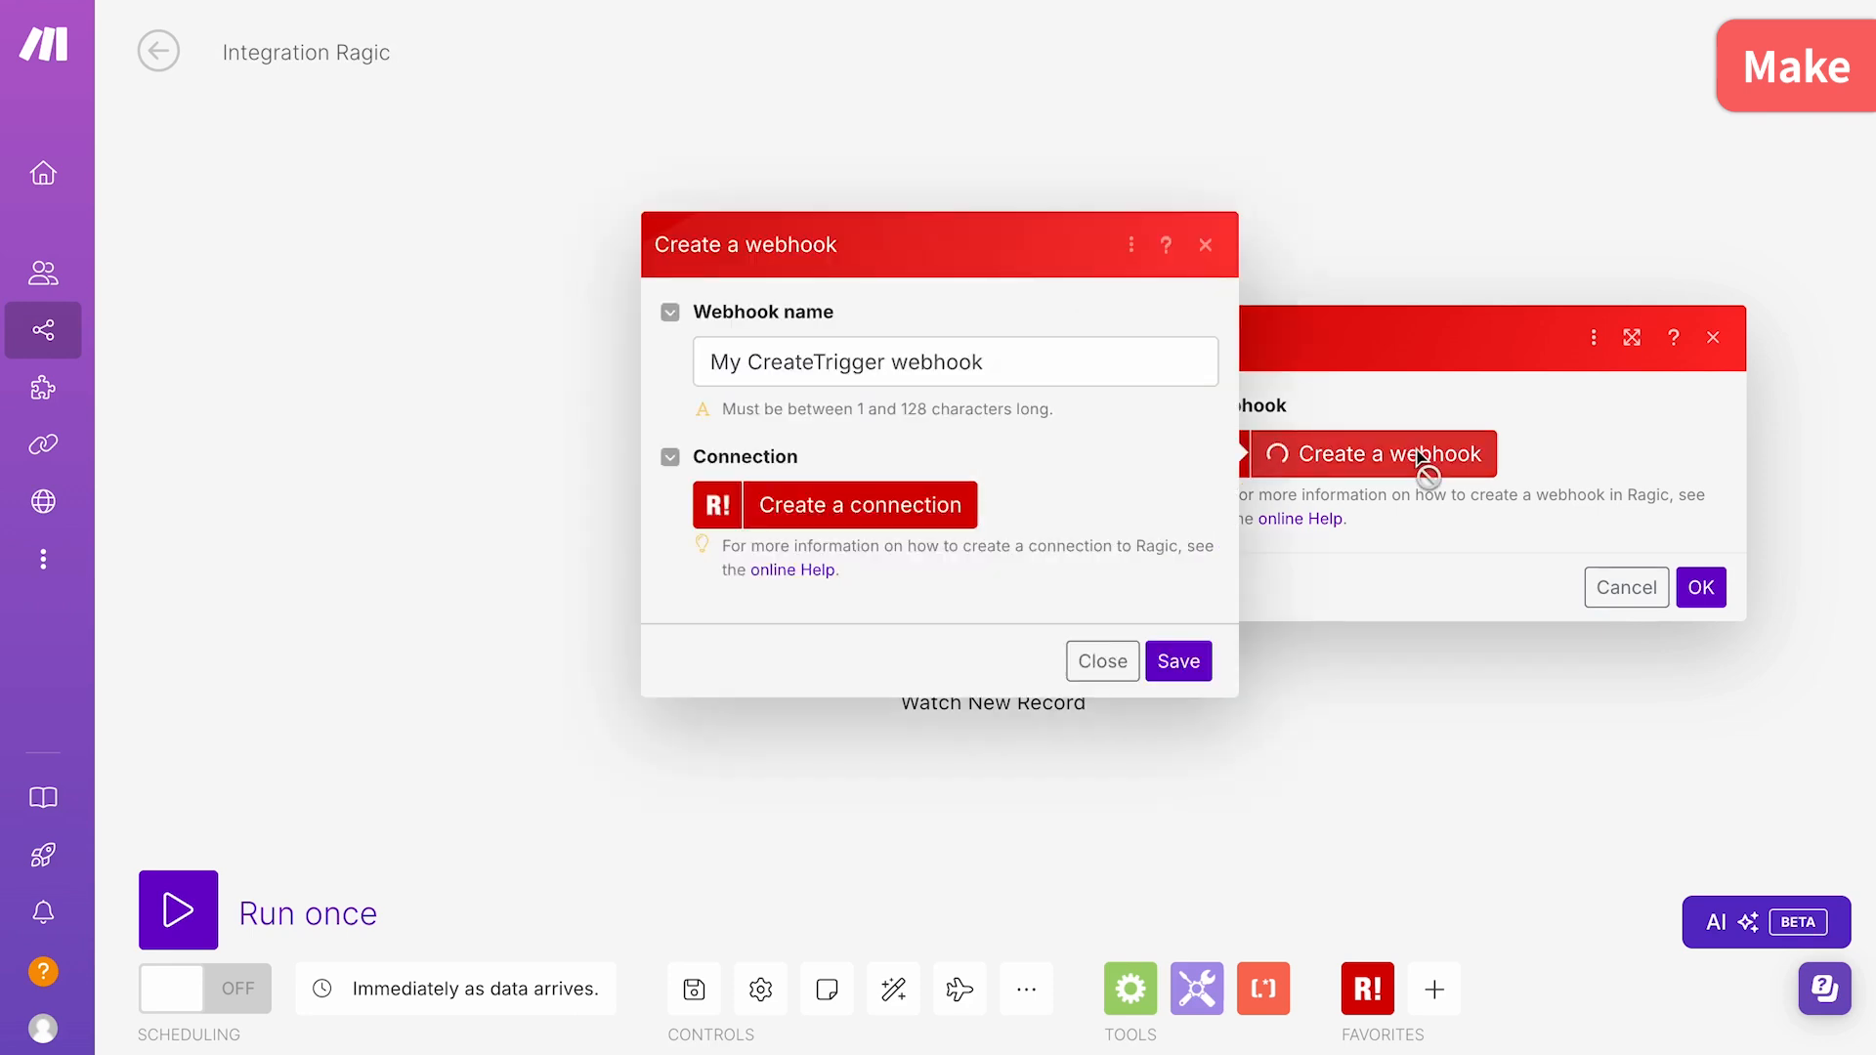
click(943, 507)
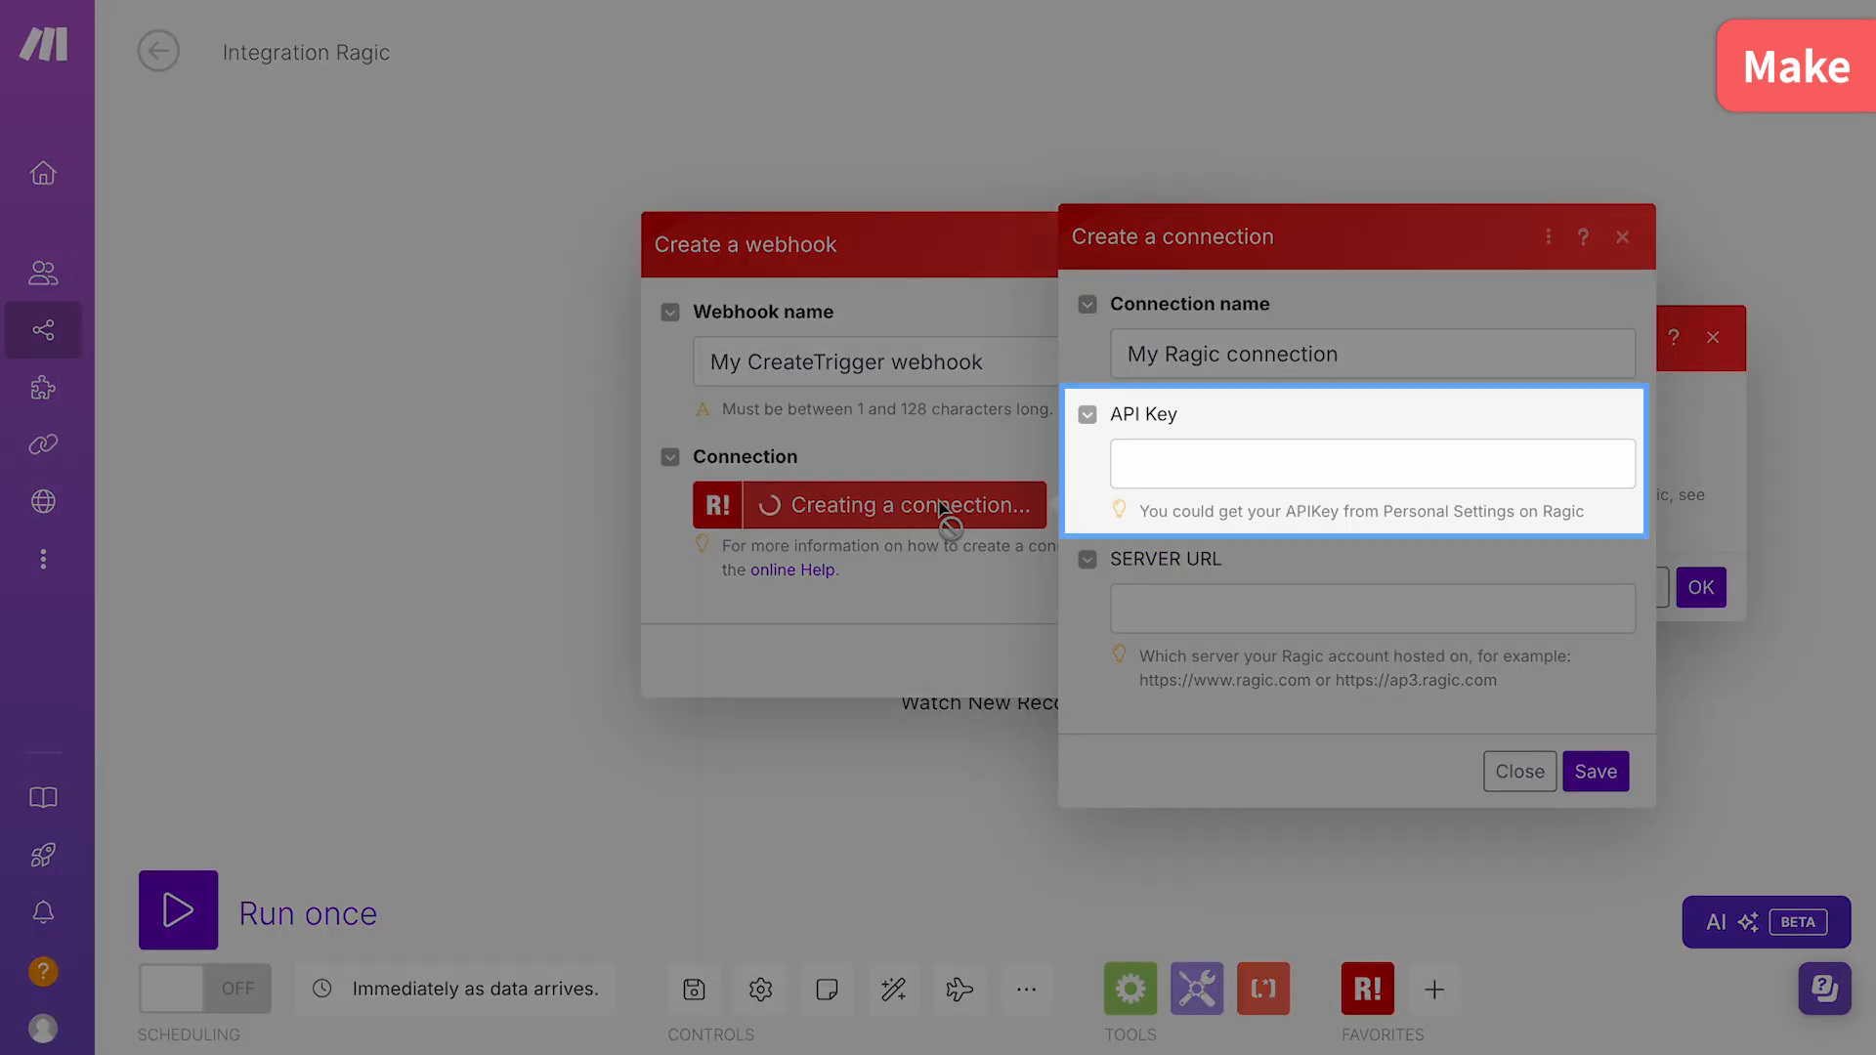
click(1417, 479)
key(ctrl+v)
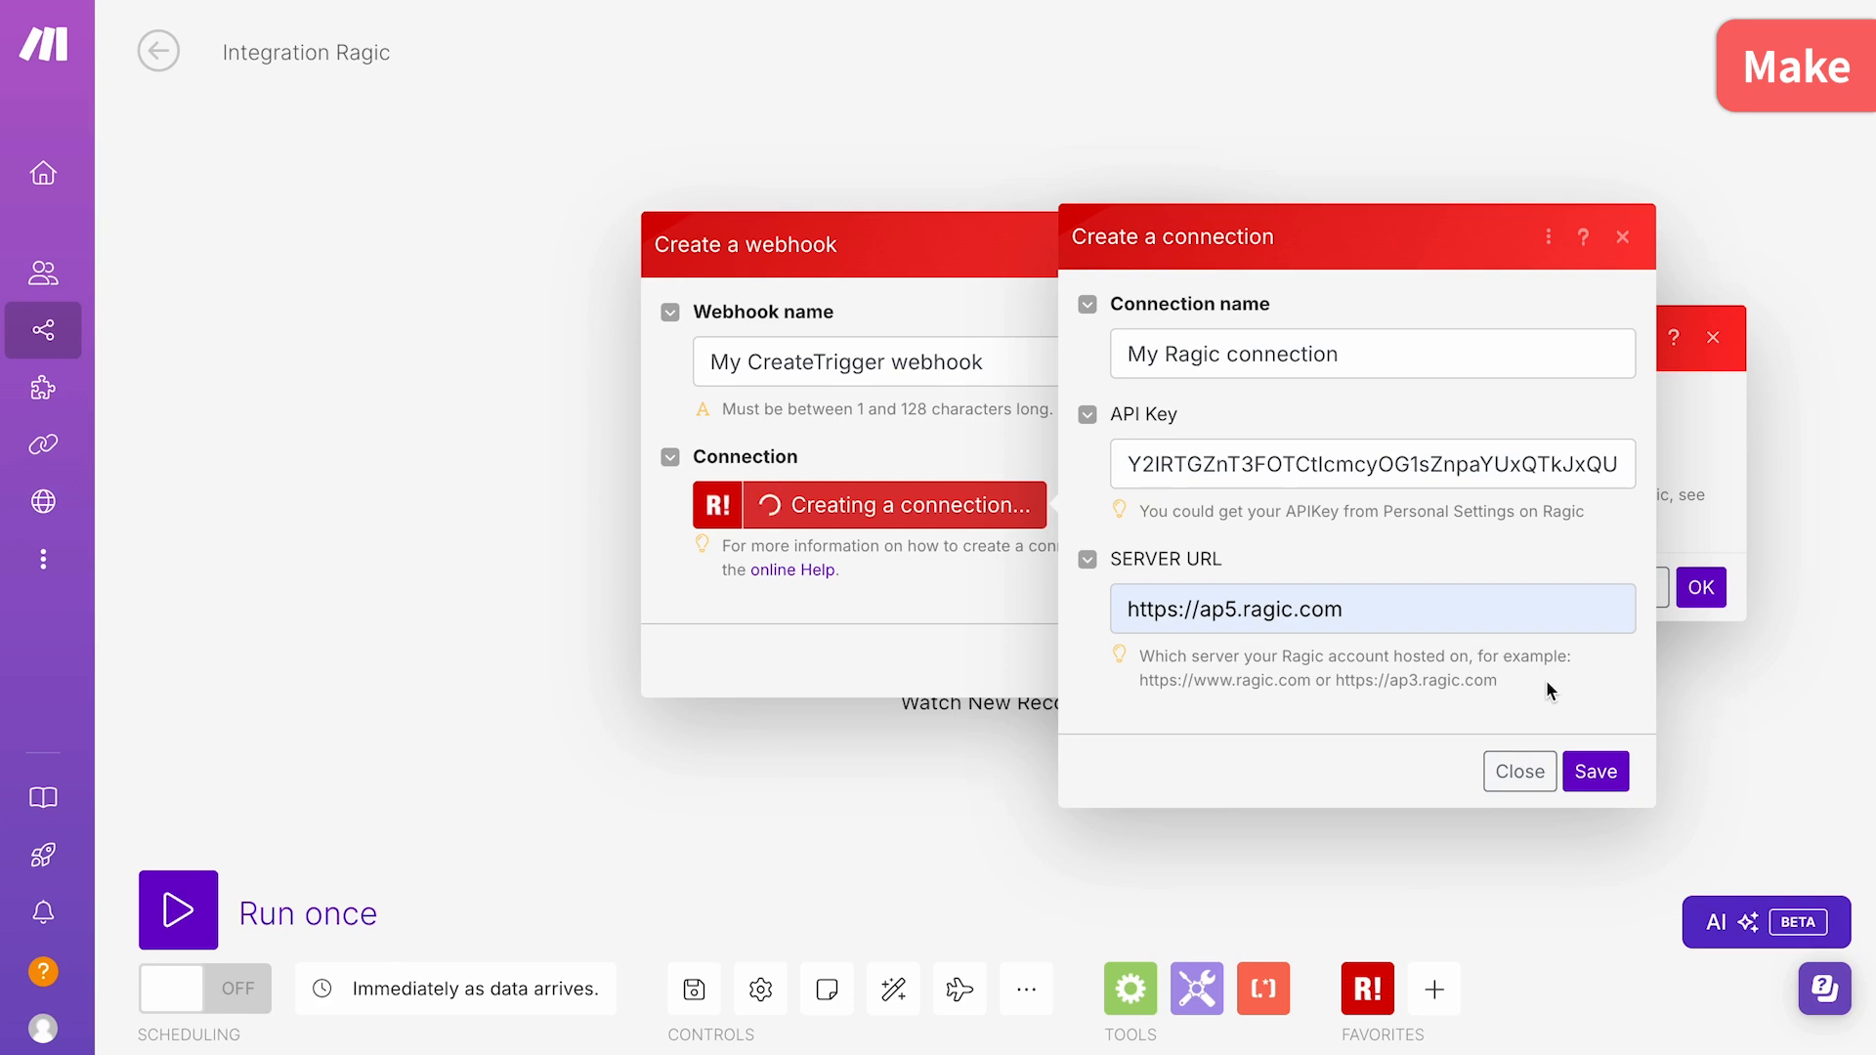
click(1593, 772)
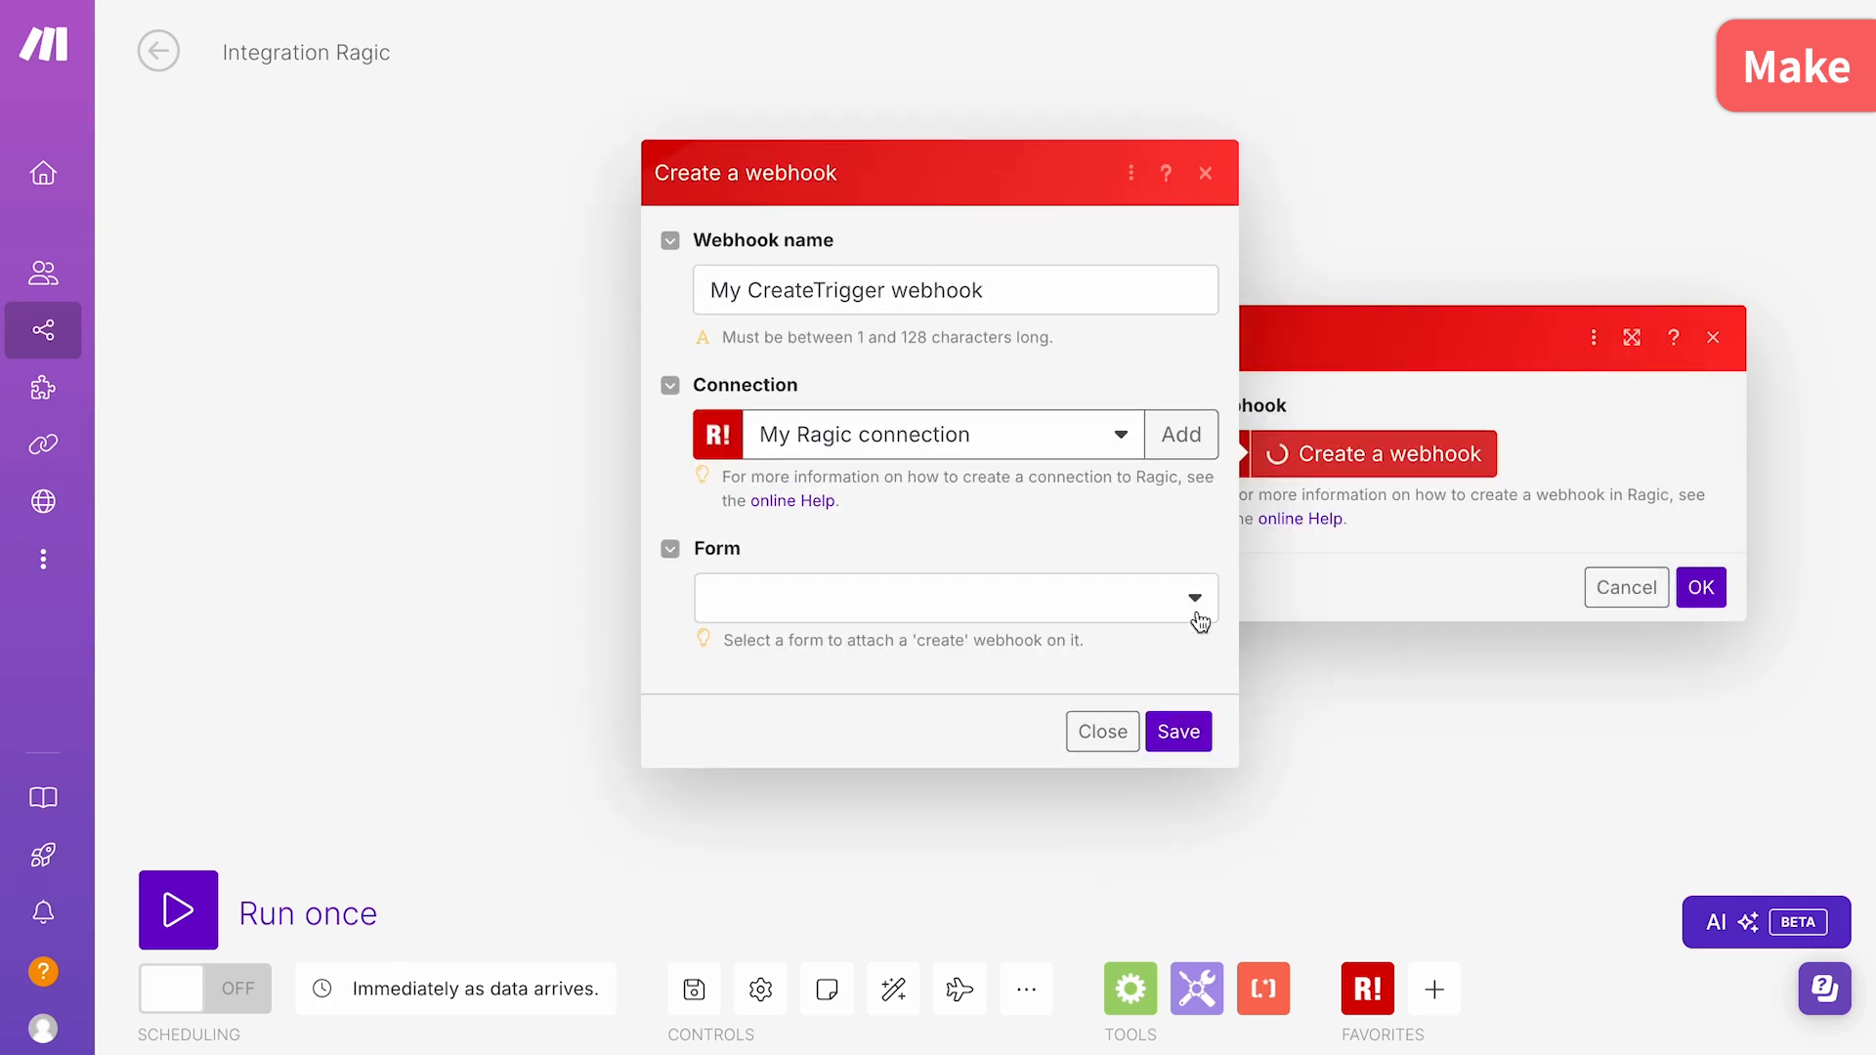
Attach the webhook to the CRM-Customer Satisfaction Survey form, save it and confirm the Ragic trigger's settings
click(1196, 600)
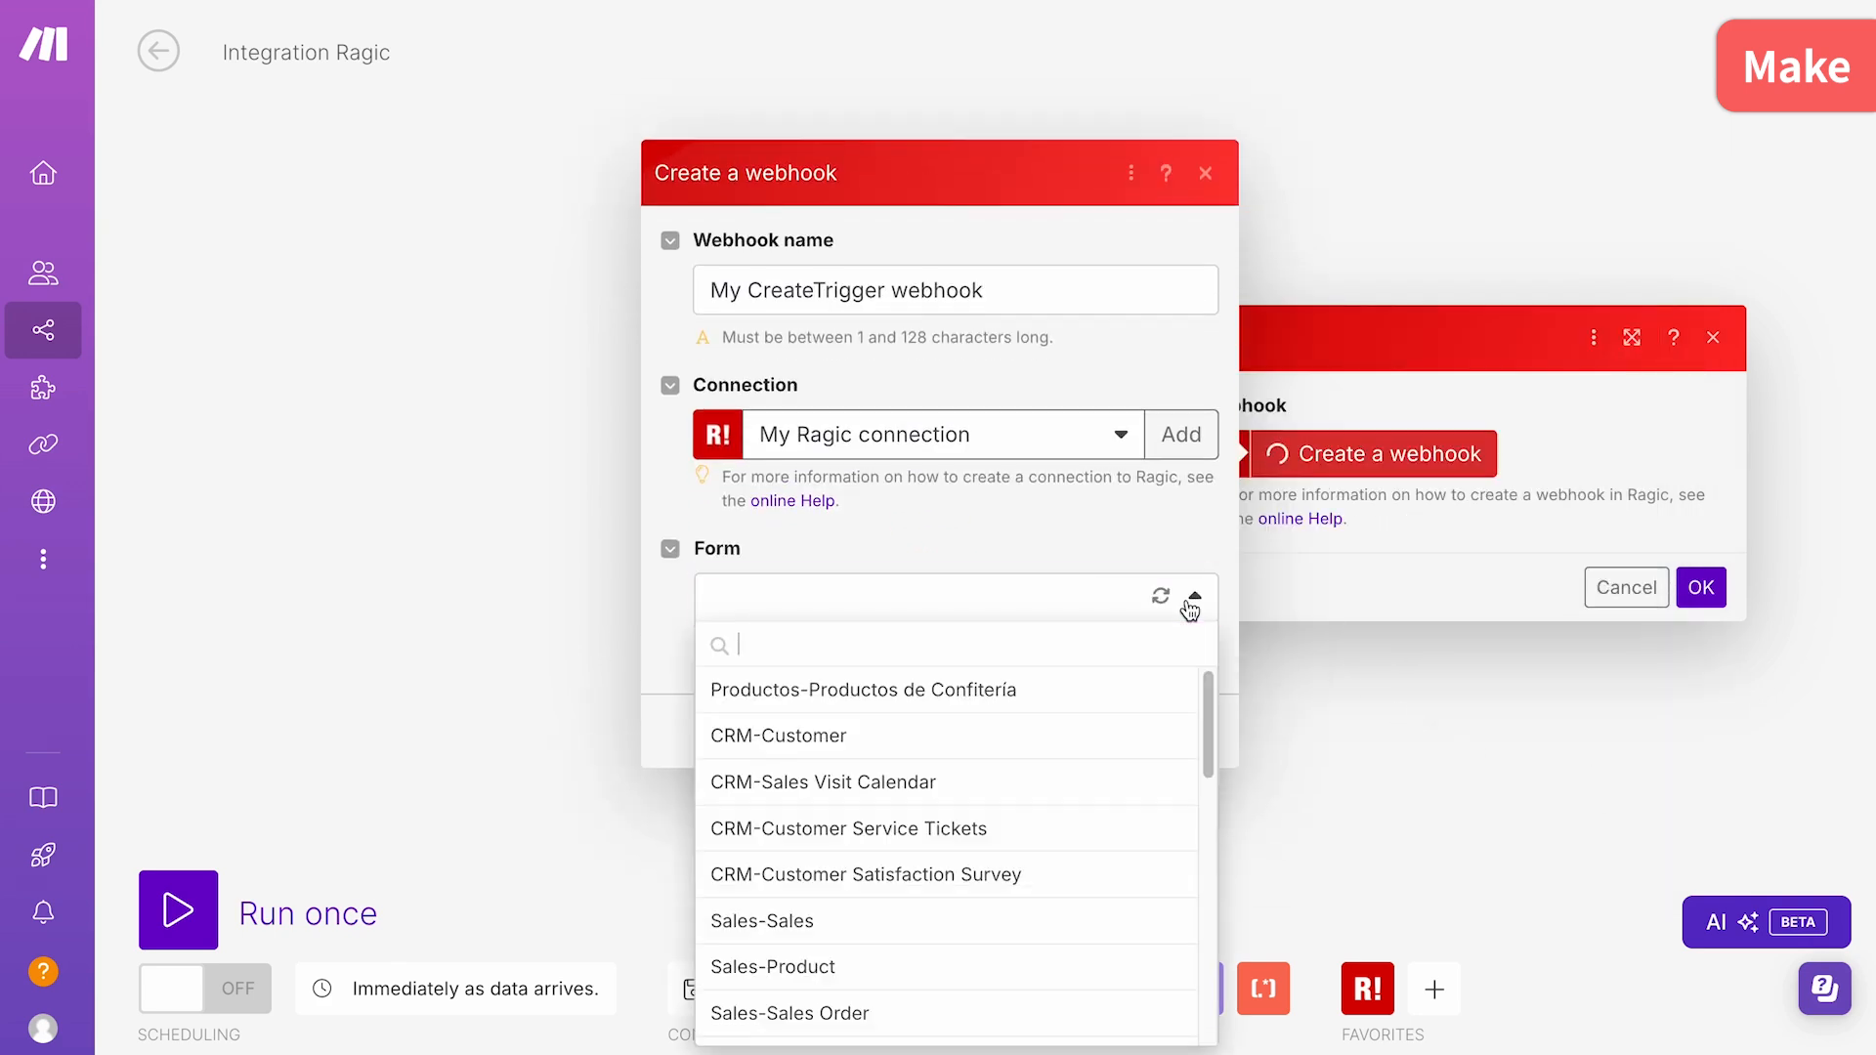
click(1080, 873)
click(1176, 751)
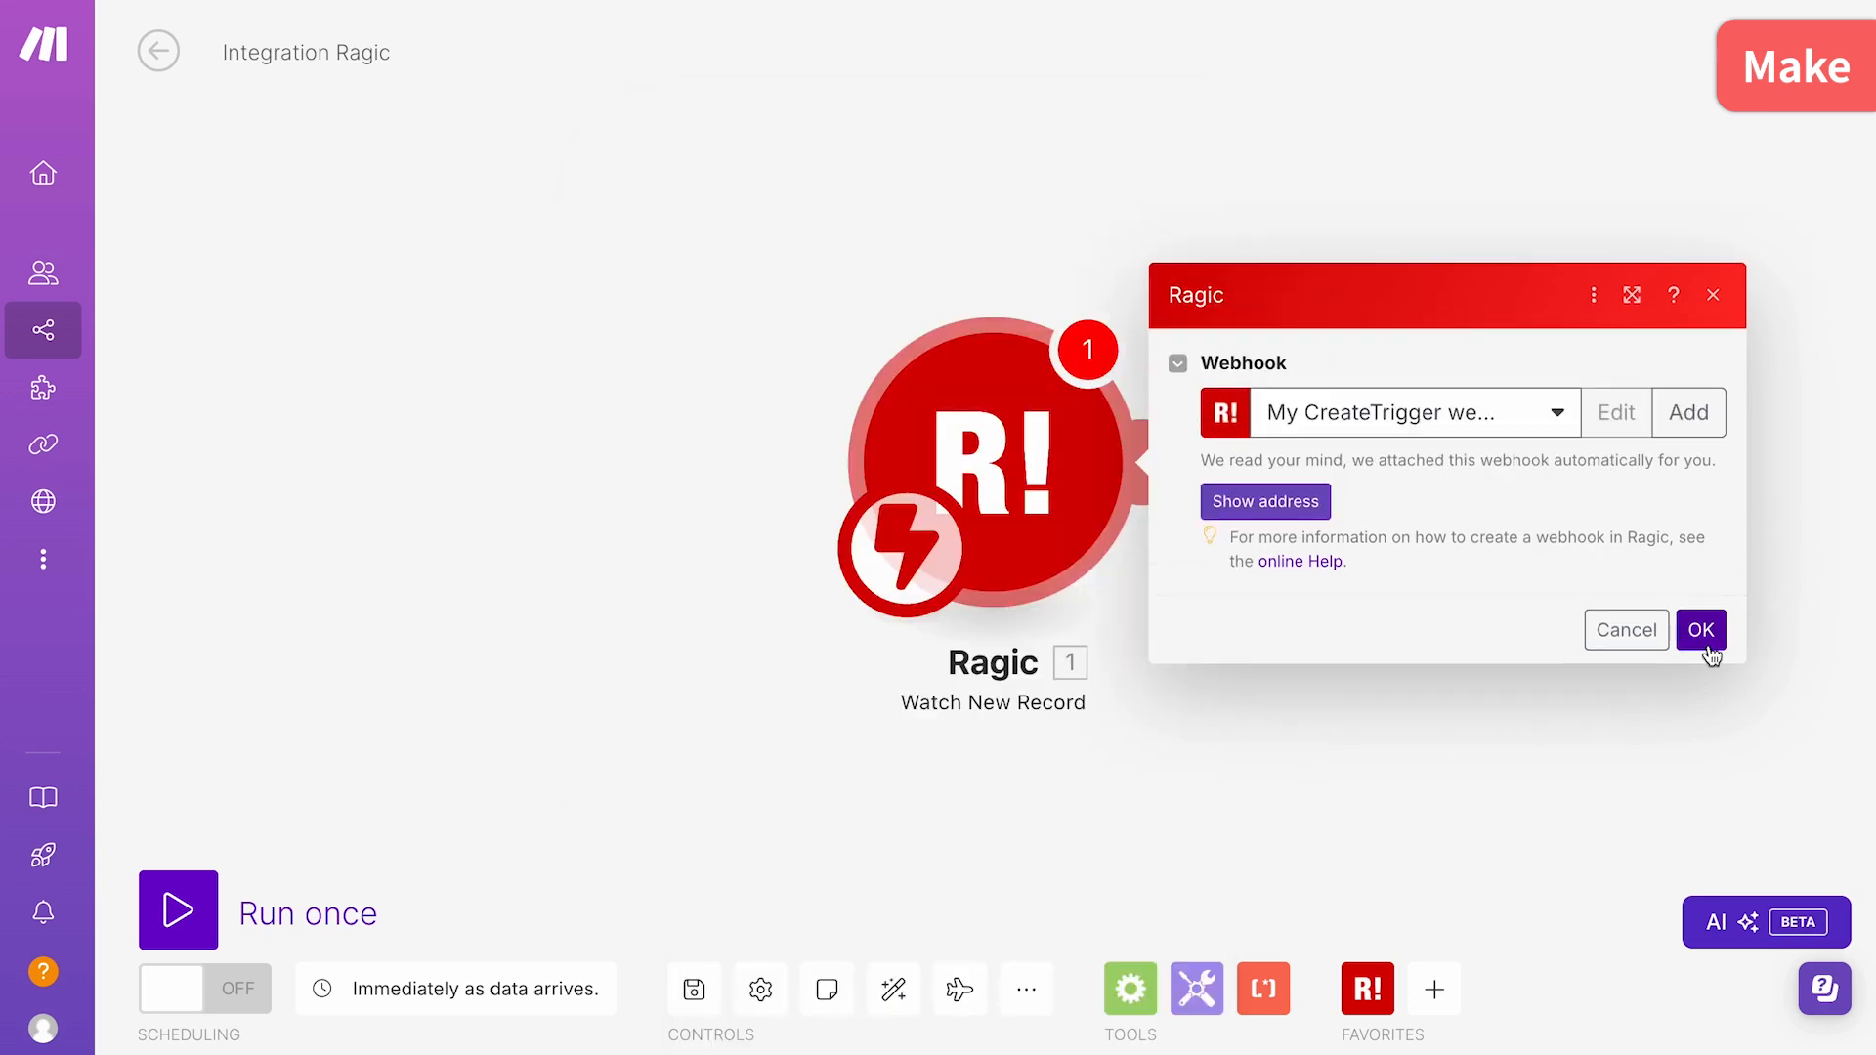
click(1702, 633)
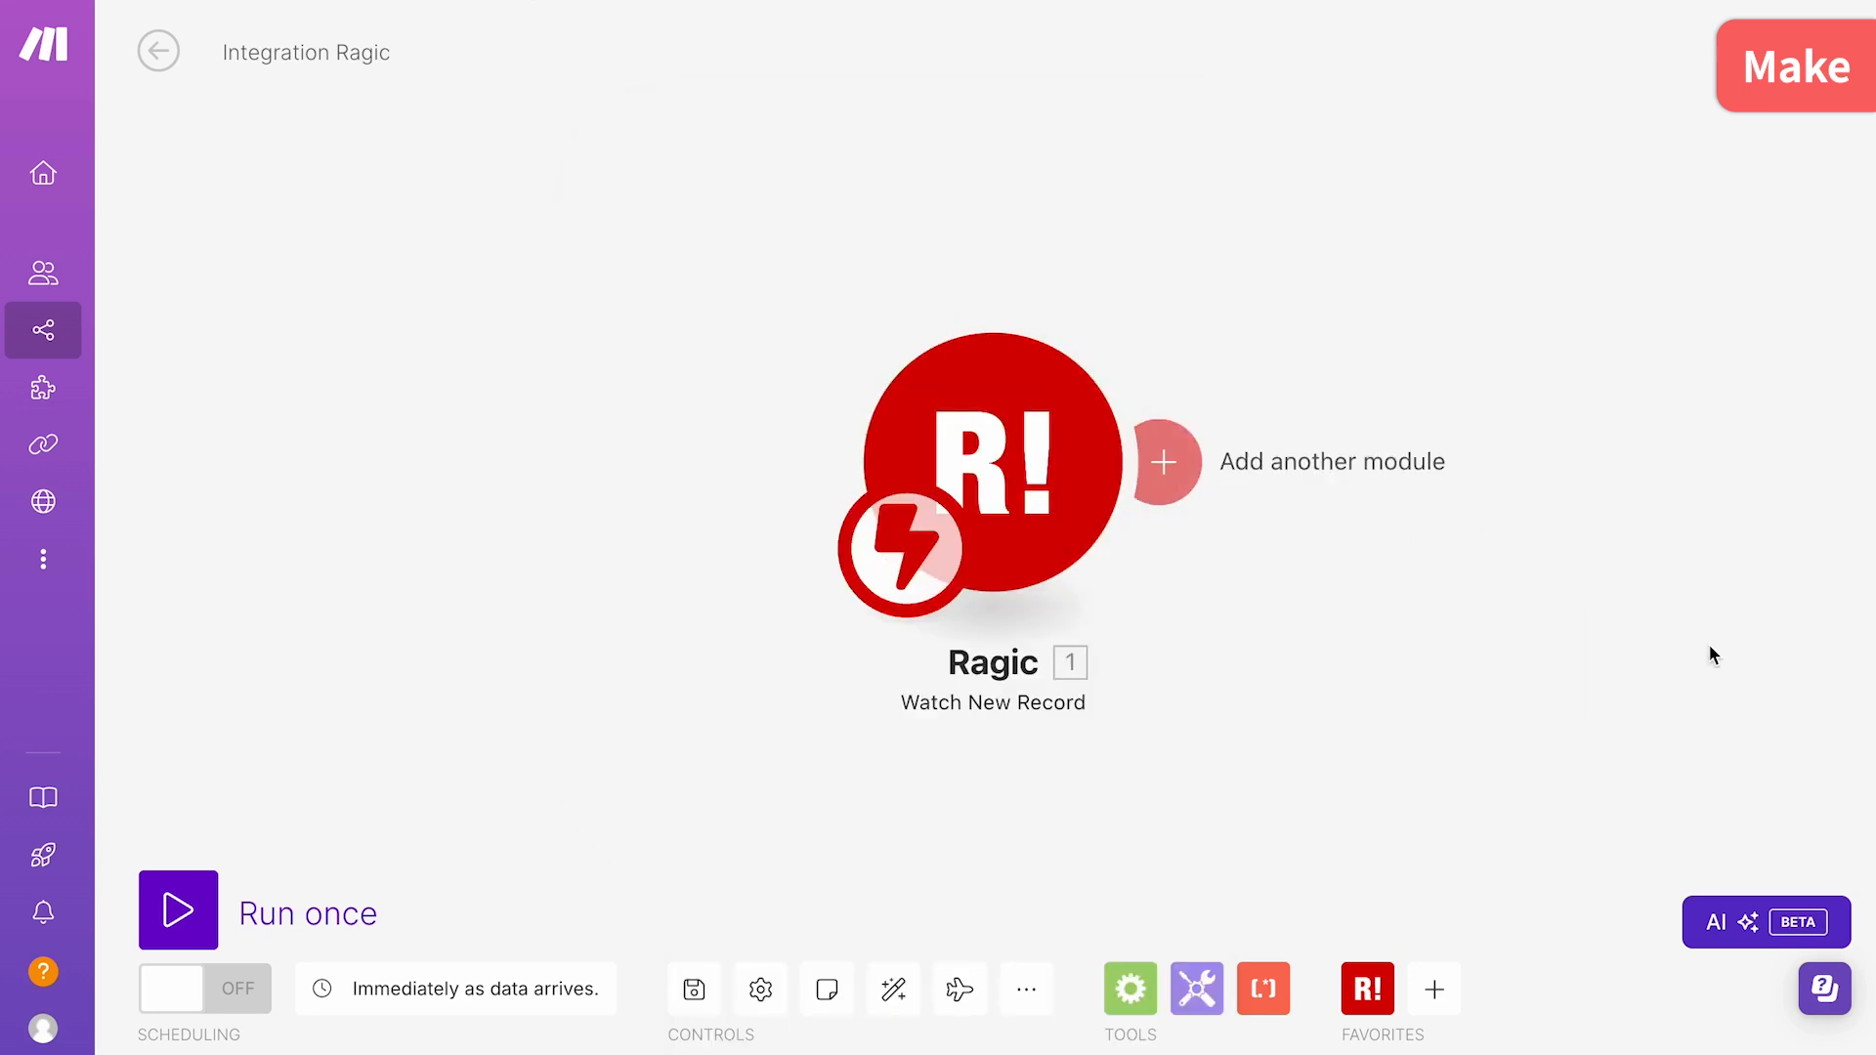
Run the scenario once and, in a new Customer Satisfaction Survey record in Ragic, enter the customer's name, gender M and email
click(367, 913)
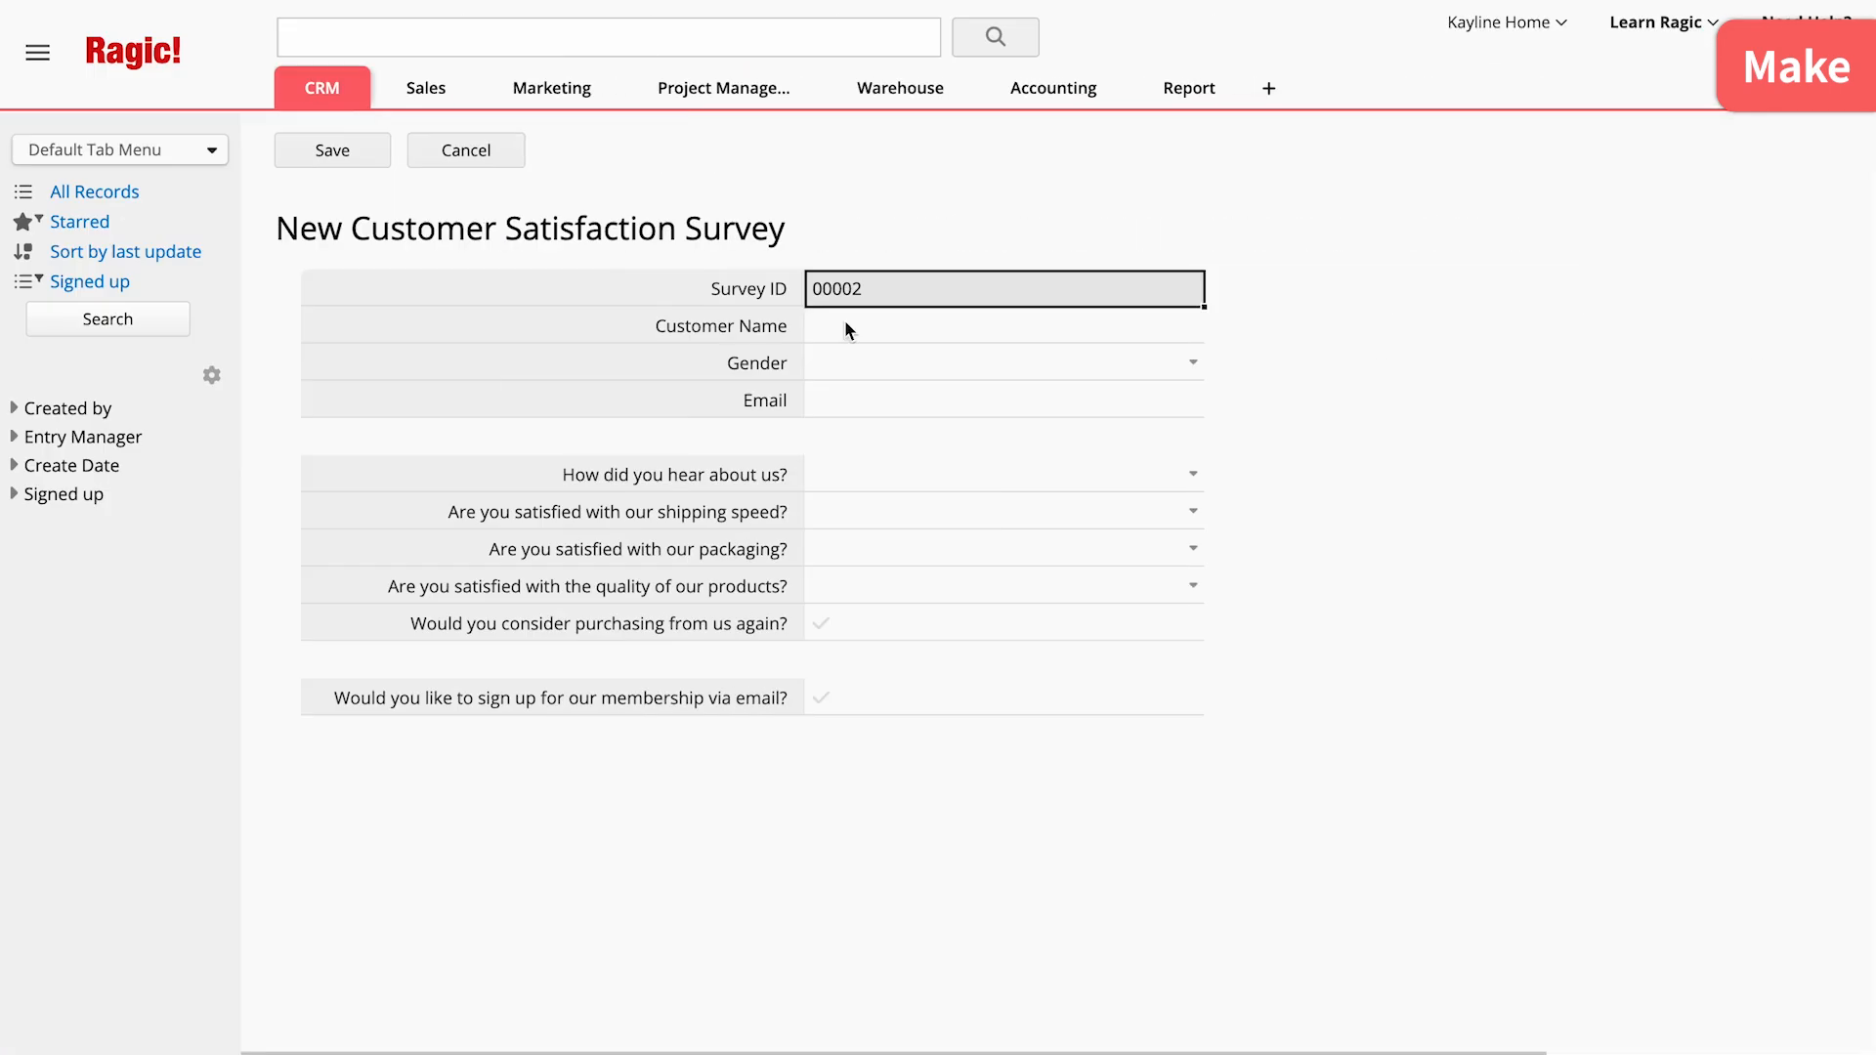
click(846, 323)
text(Bob)
click(899, 363)
click(912, 403)
click(913, 400)
text(bob@sample.com)
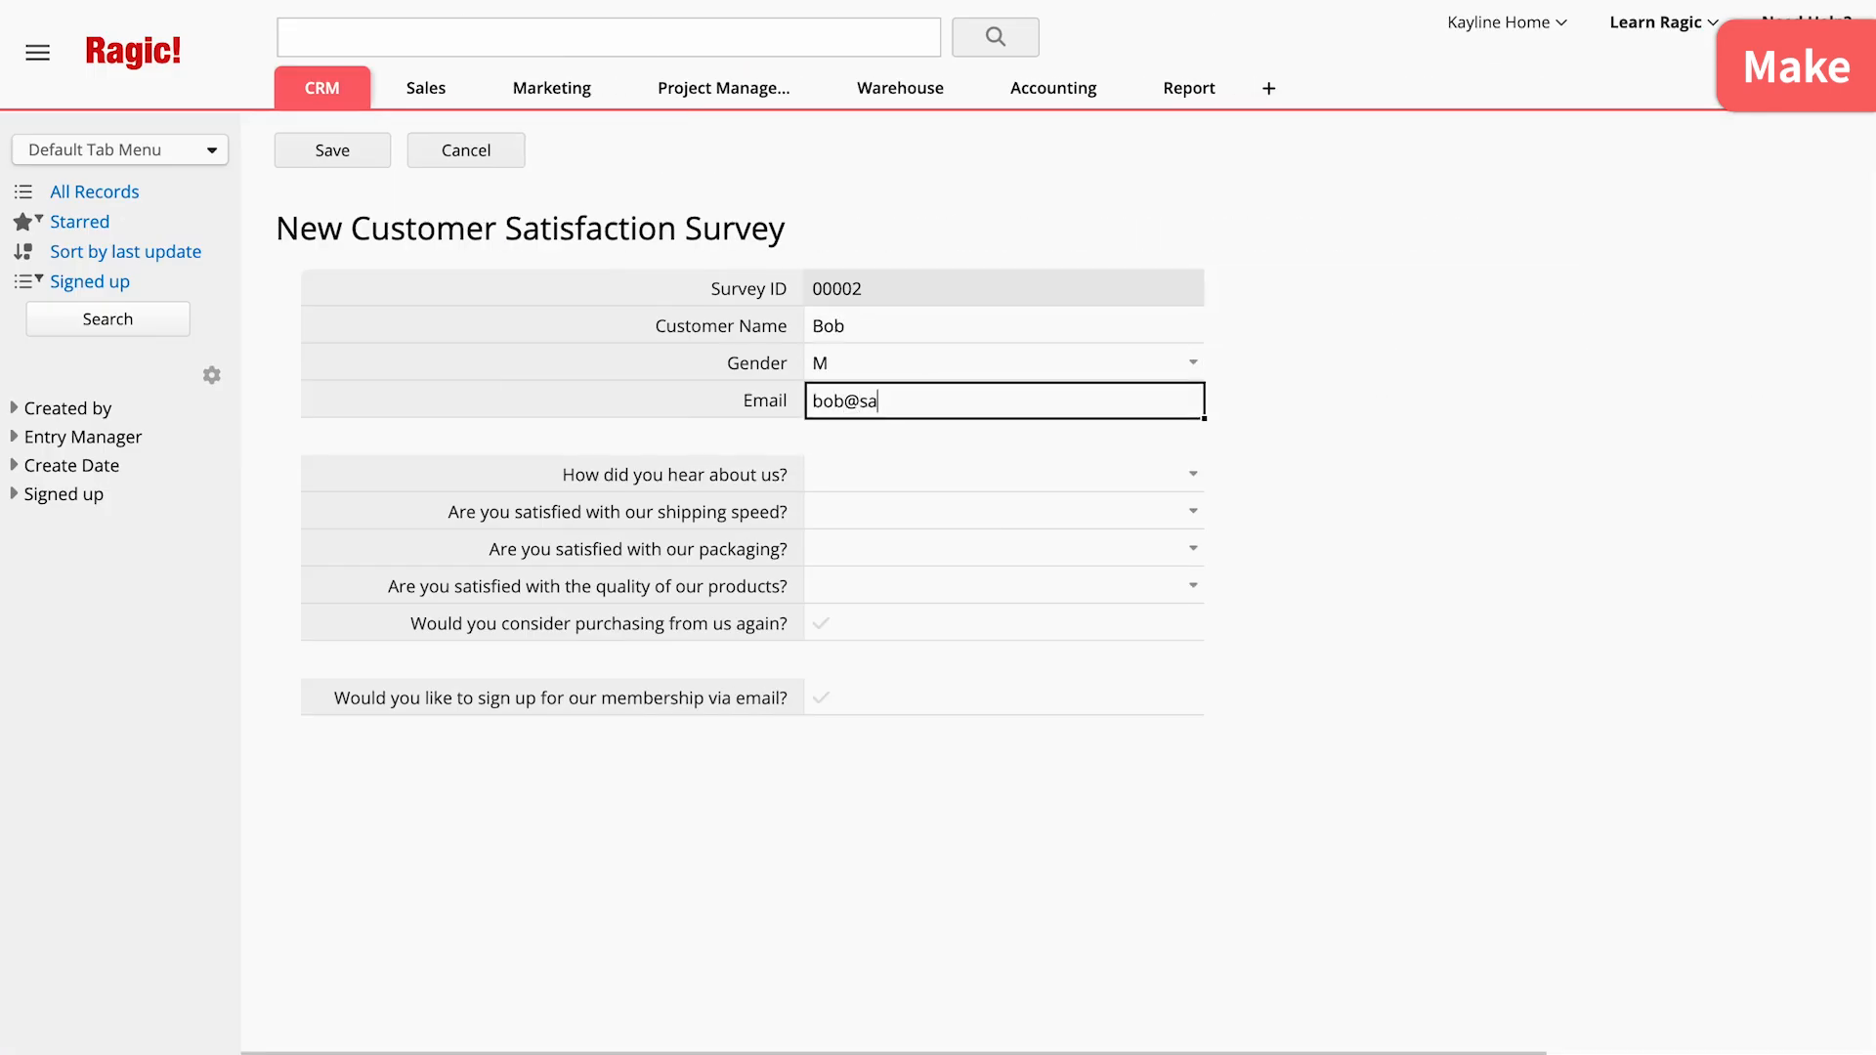
Answer the survey with "Walked by / Saw the store in person", Satisfied for all three ratings and Yes for repurchase and membership, and save the record
click(914, 474)
click(914, 512)
click(916, 512)
click(916, 550)
click(916, 551)
click(899, 626)
click(821, 698)
click(369, 162)
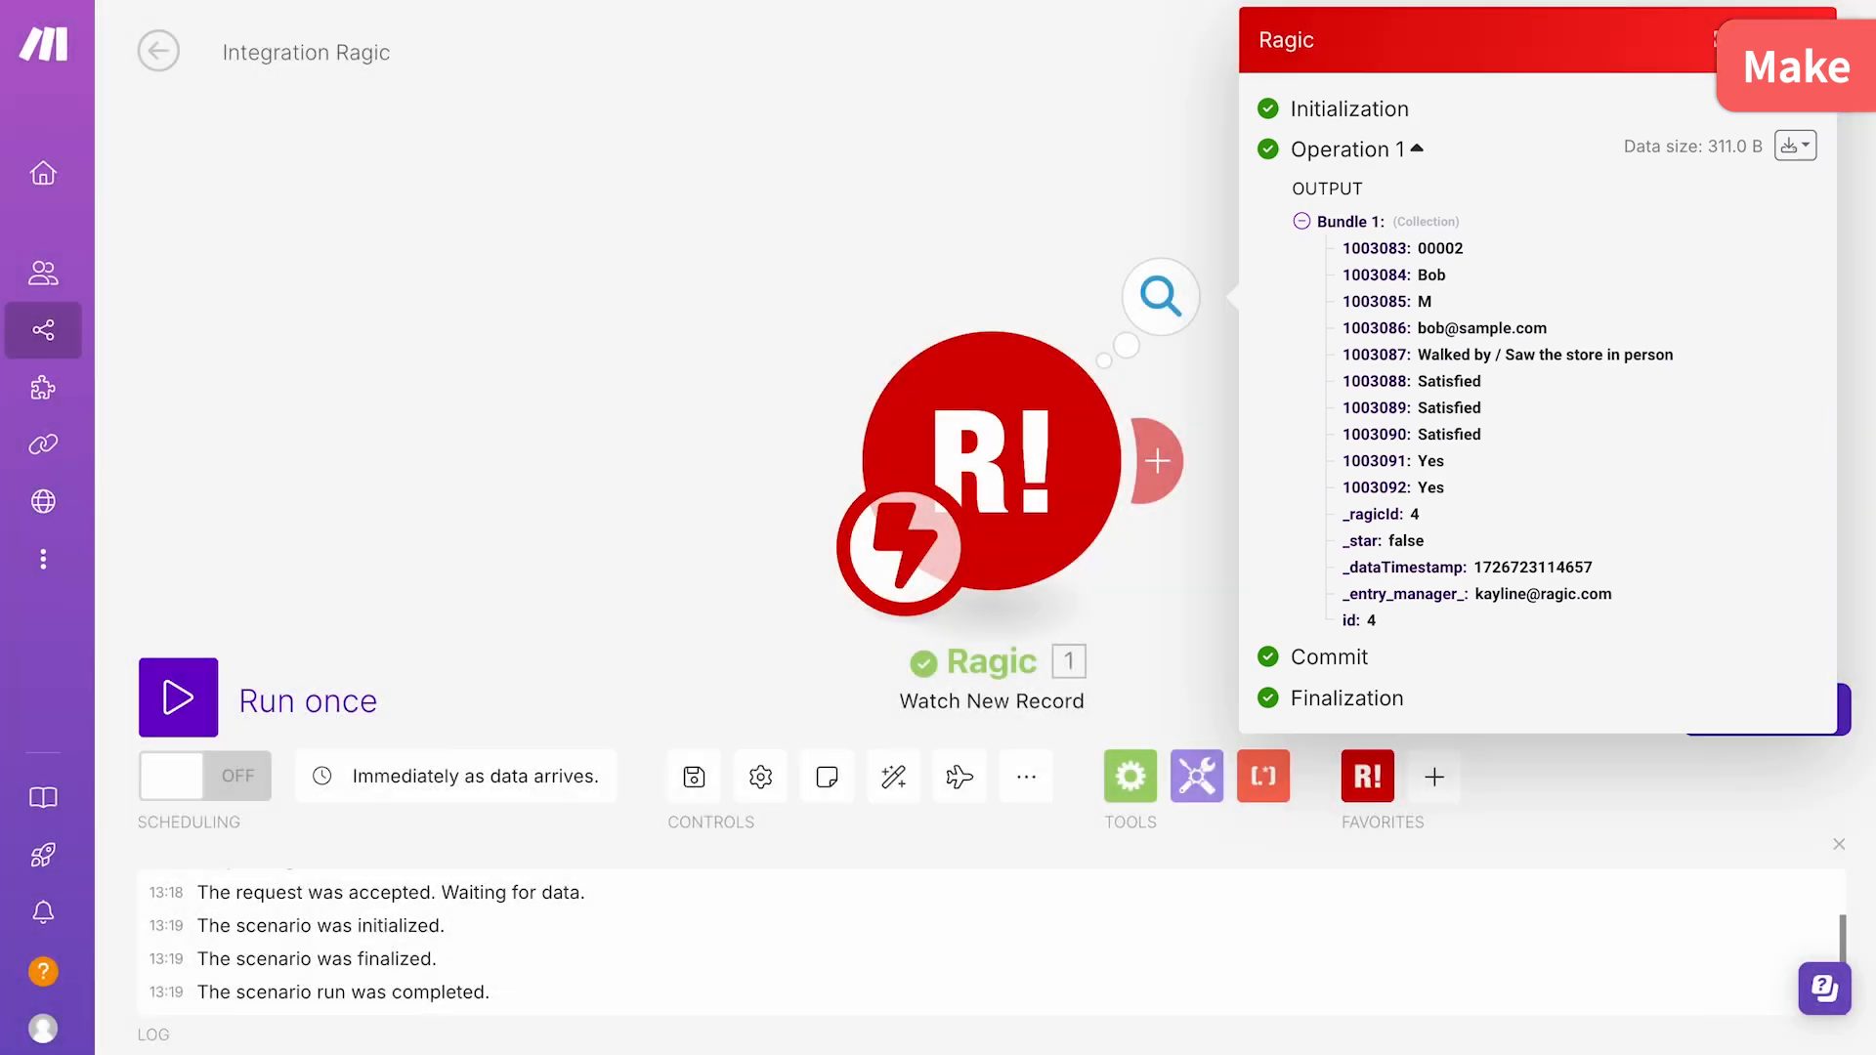
Add a Gmail Send an Email module after the Ragic trigger in Make and authorize a Google connection for it
click(1808, 40)
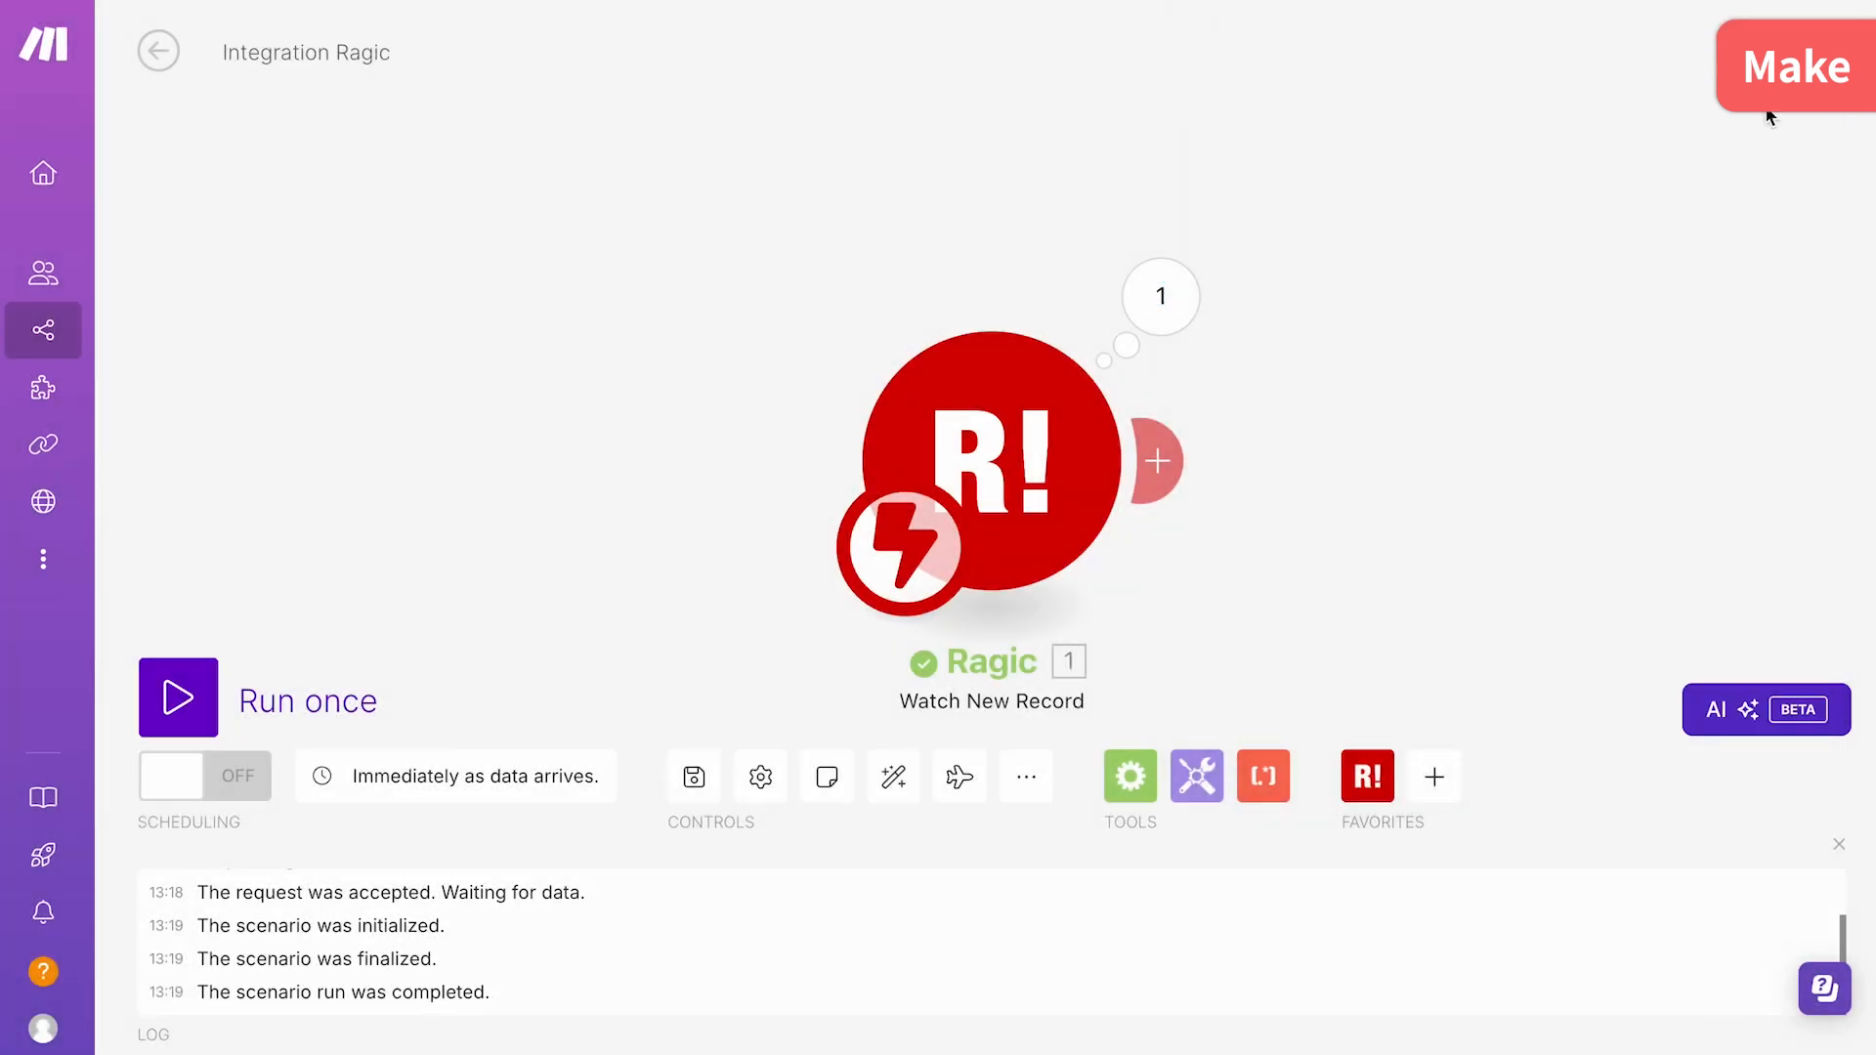
click(1168, 459)
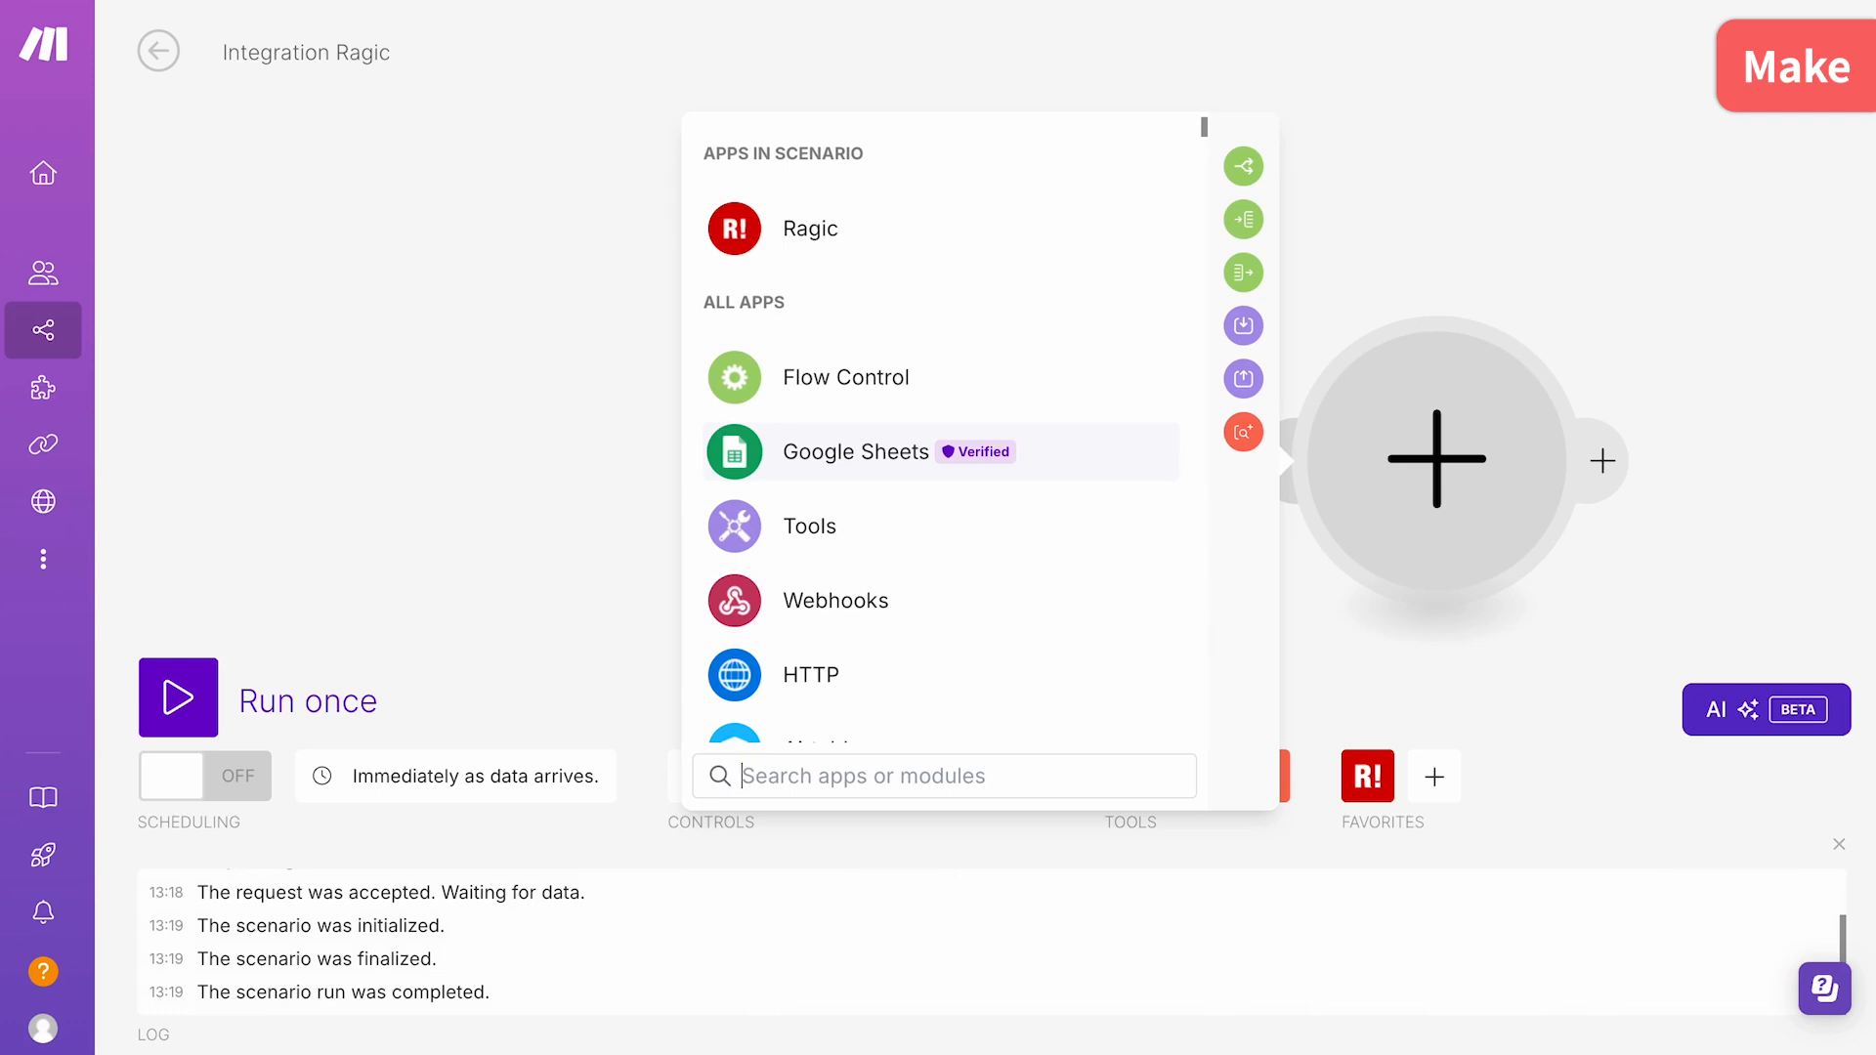
text(gmail)
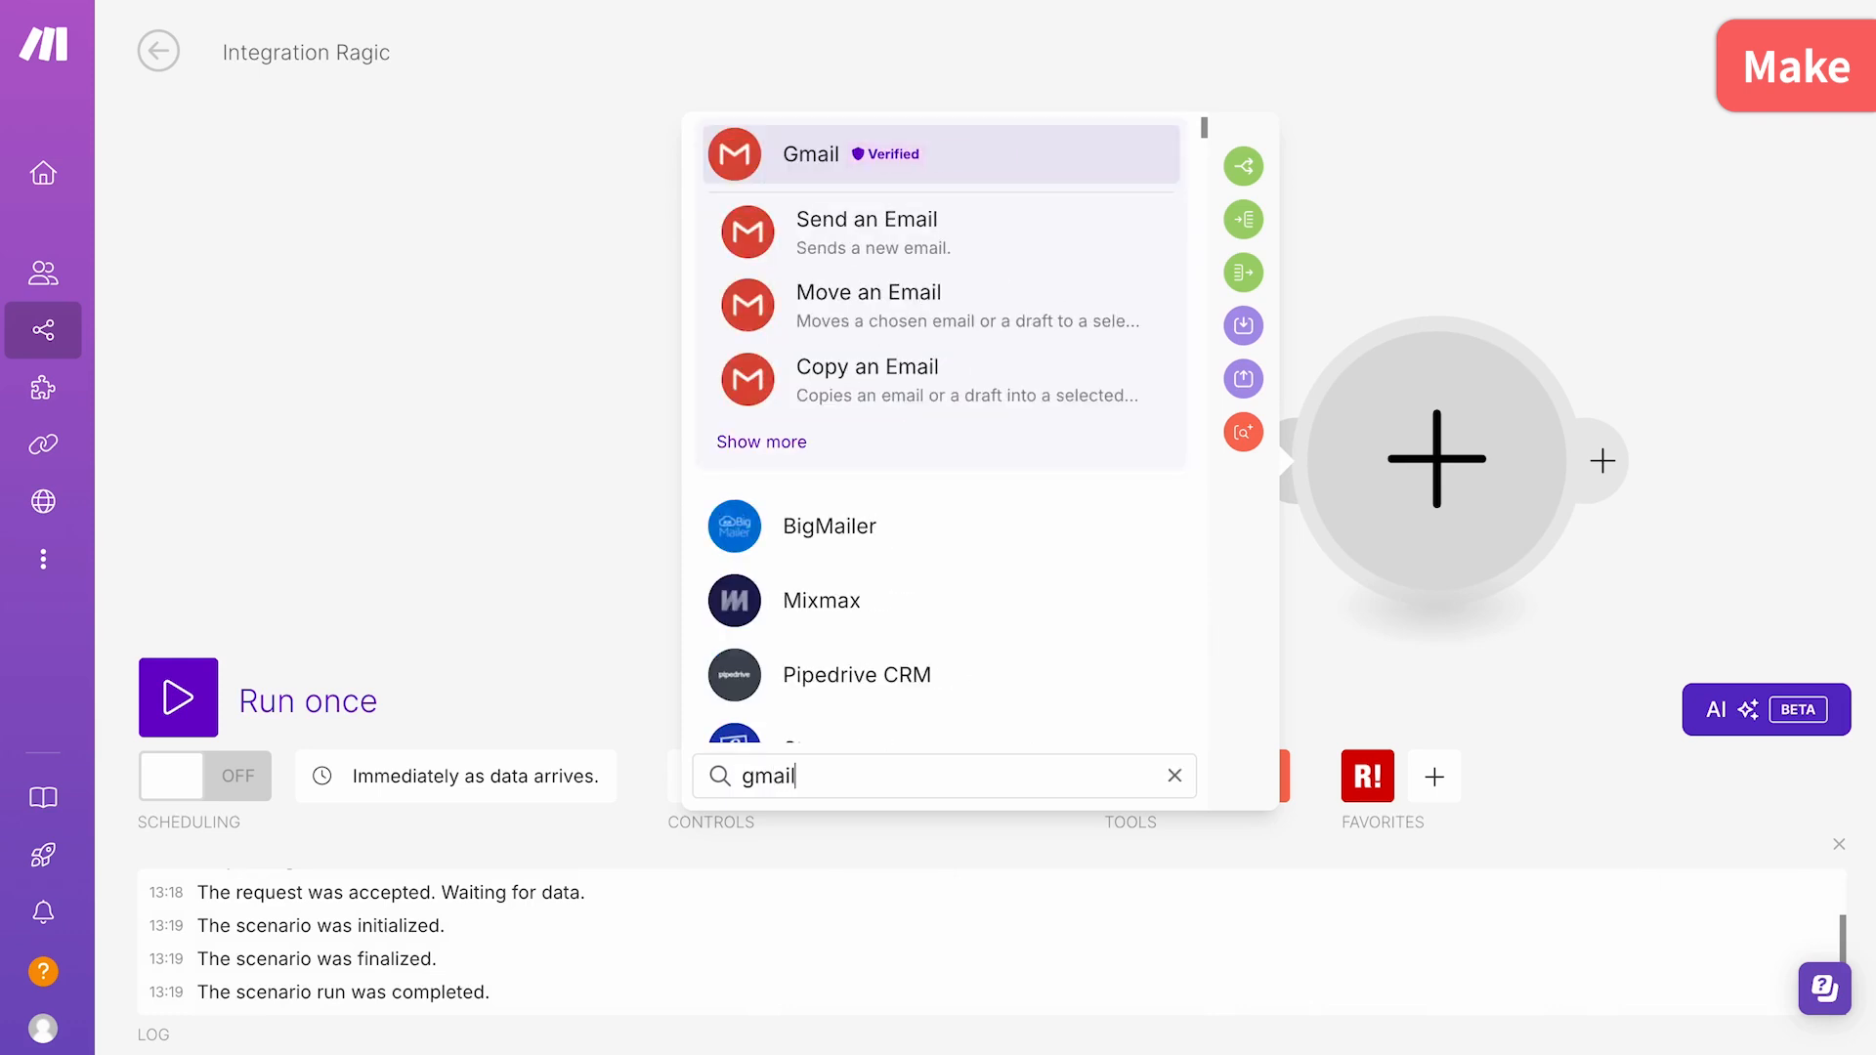
click(1030, 230)
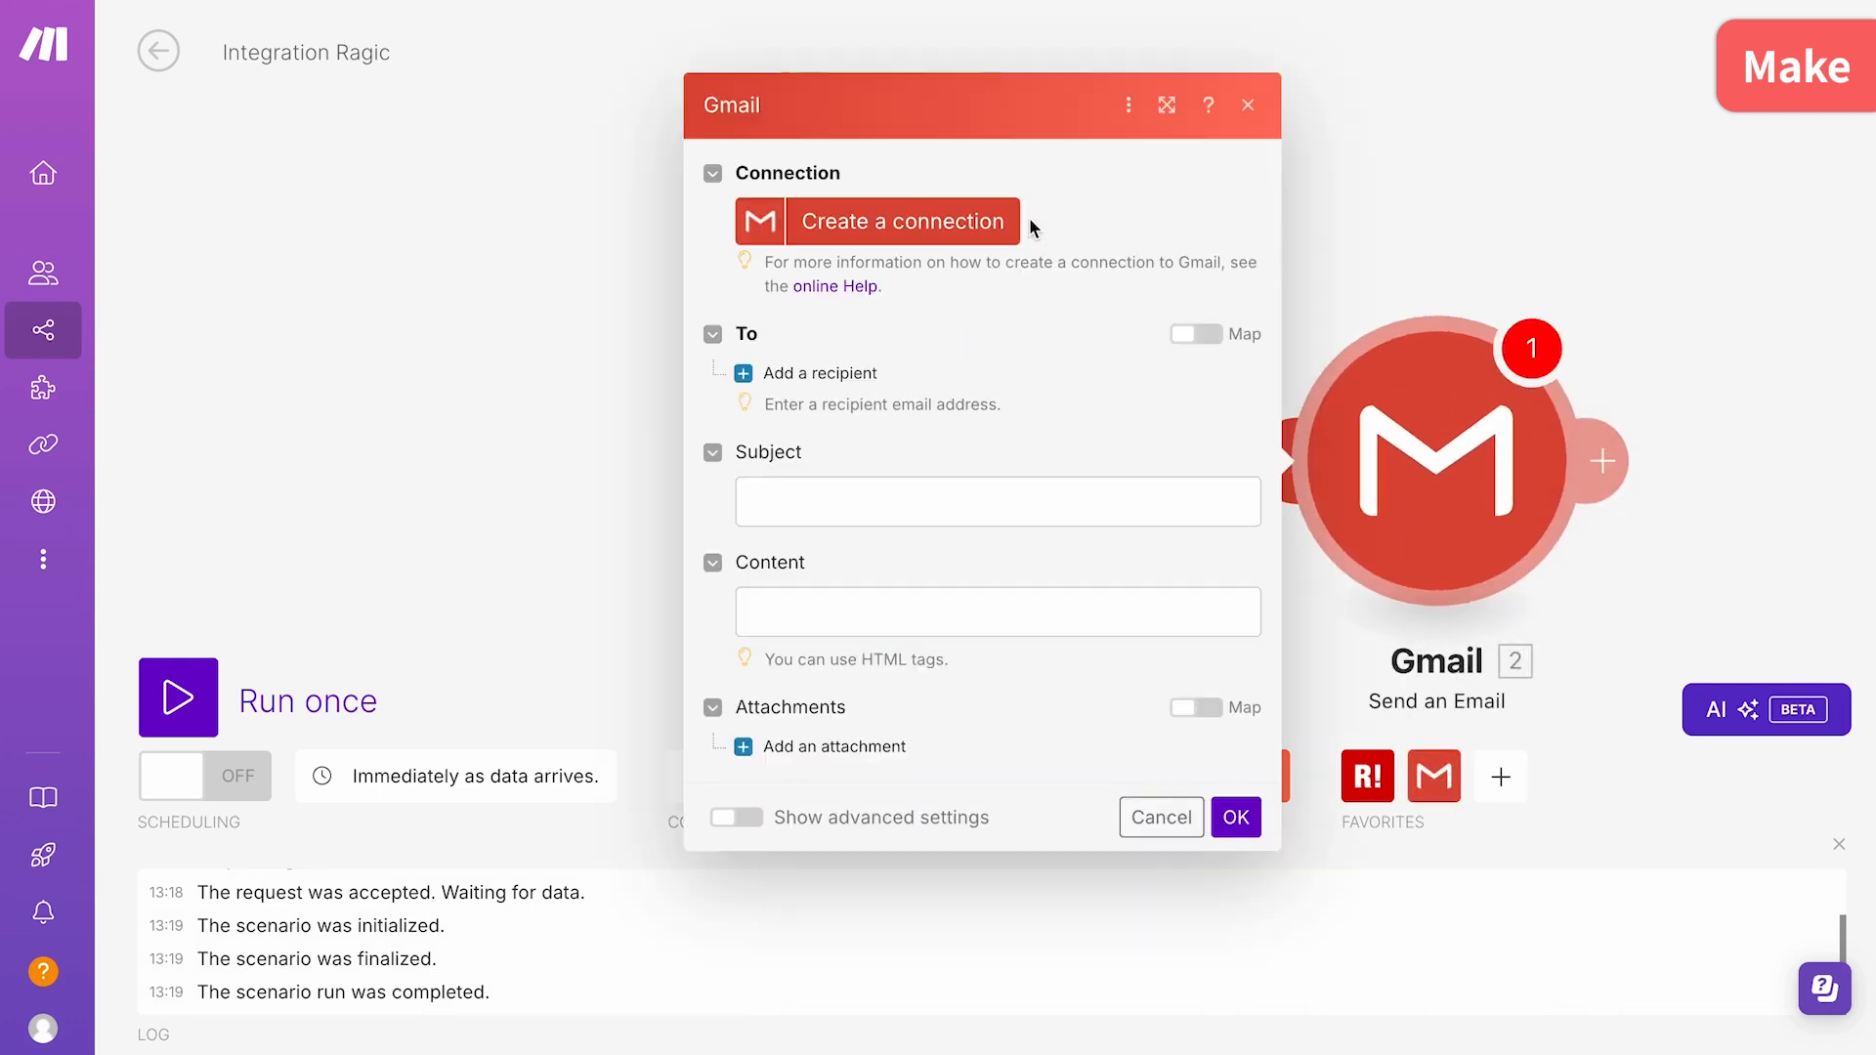
click(992, 222)
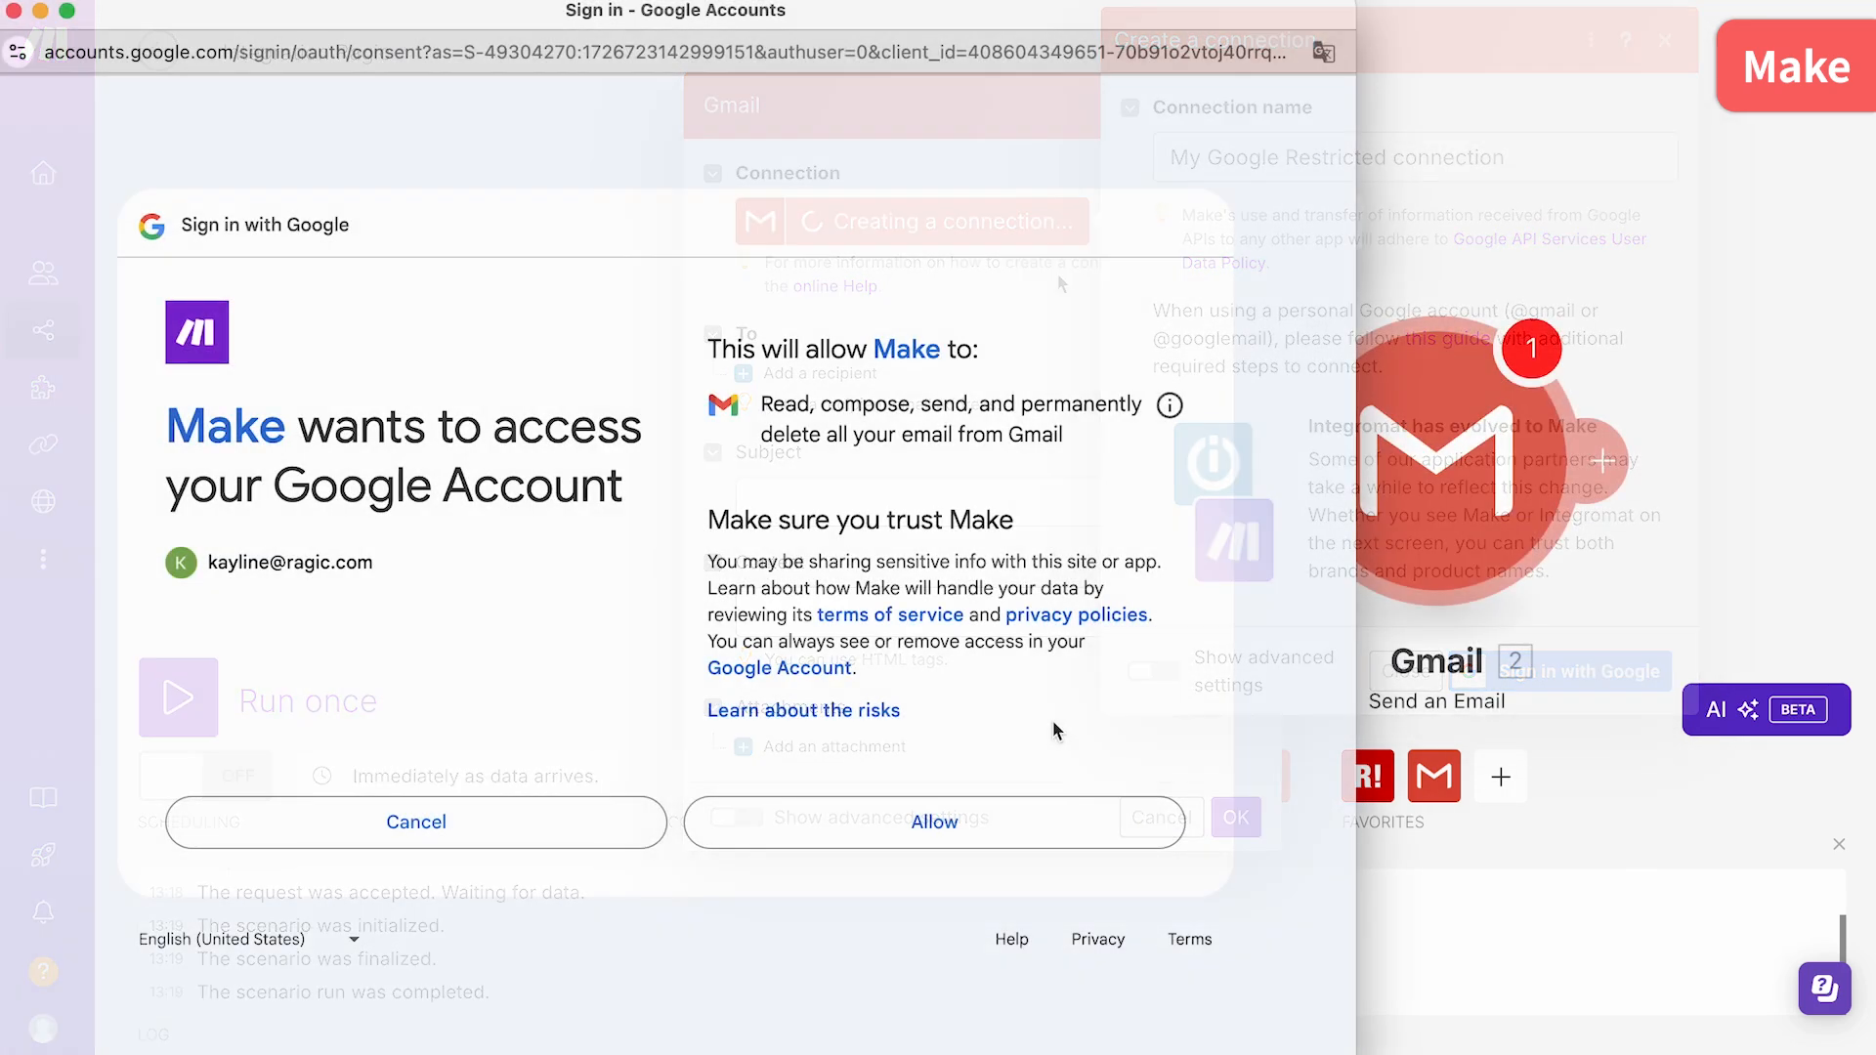
click(1059, 817)
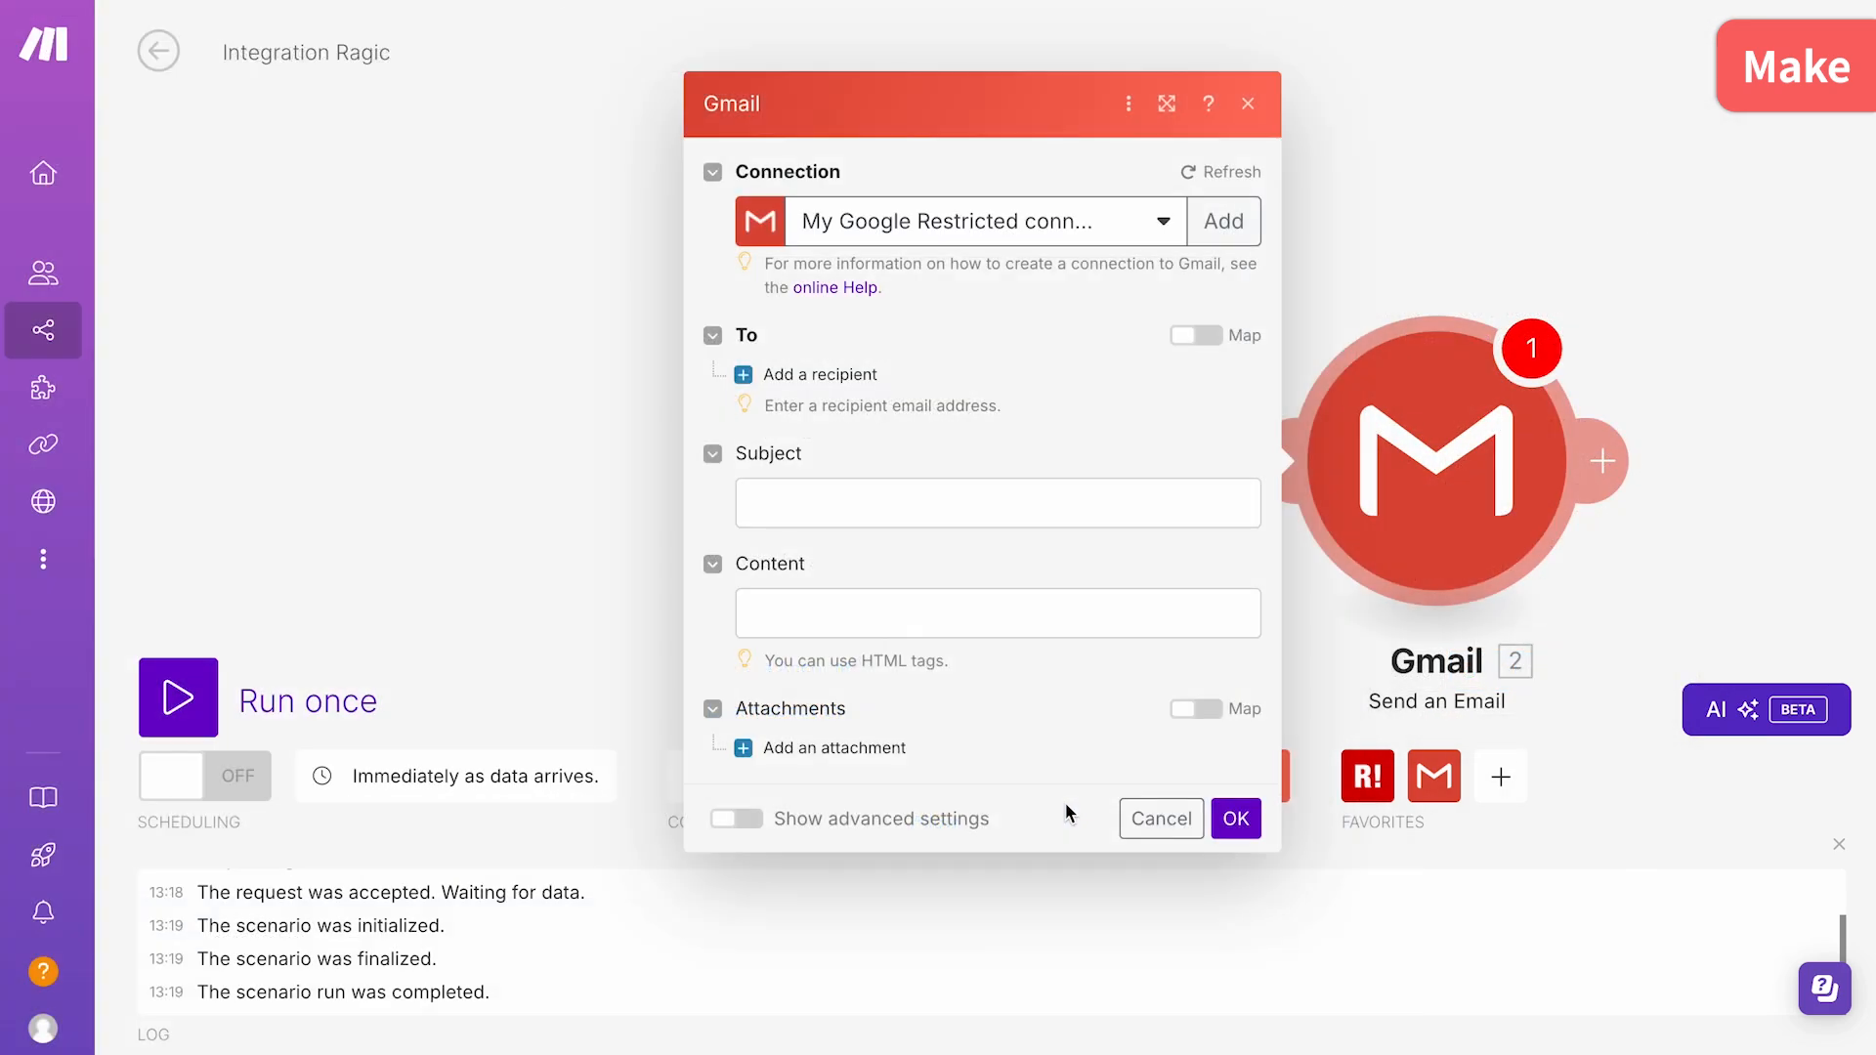
Address the email to field 1003086 with subject "Thank You for Completing Our Survey!" and an appreciation message greeting field 1003084, and confirm the module
click(850, 376)
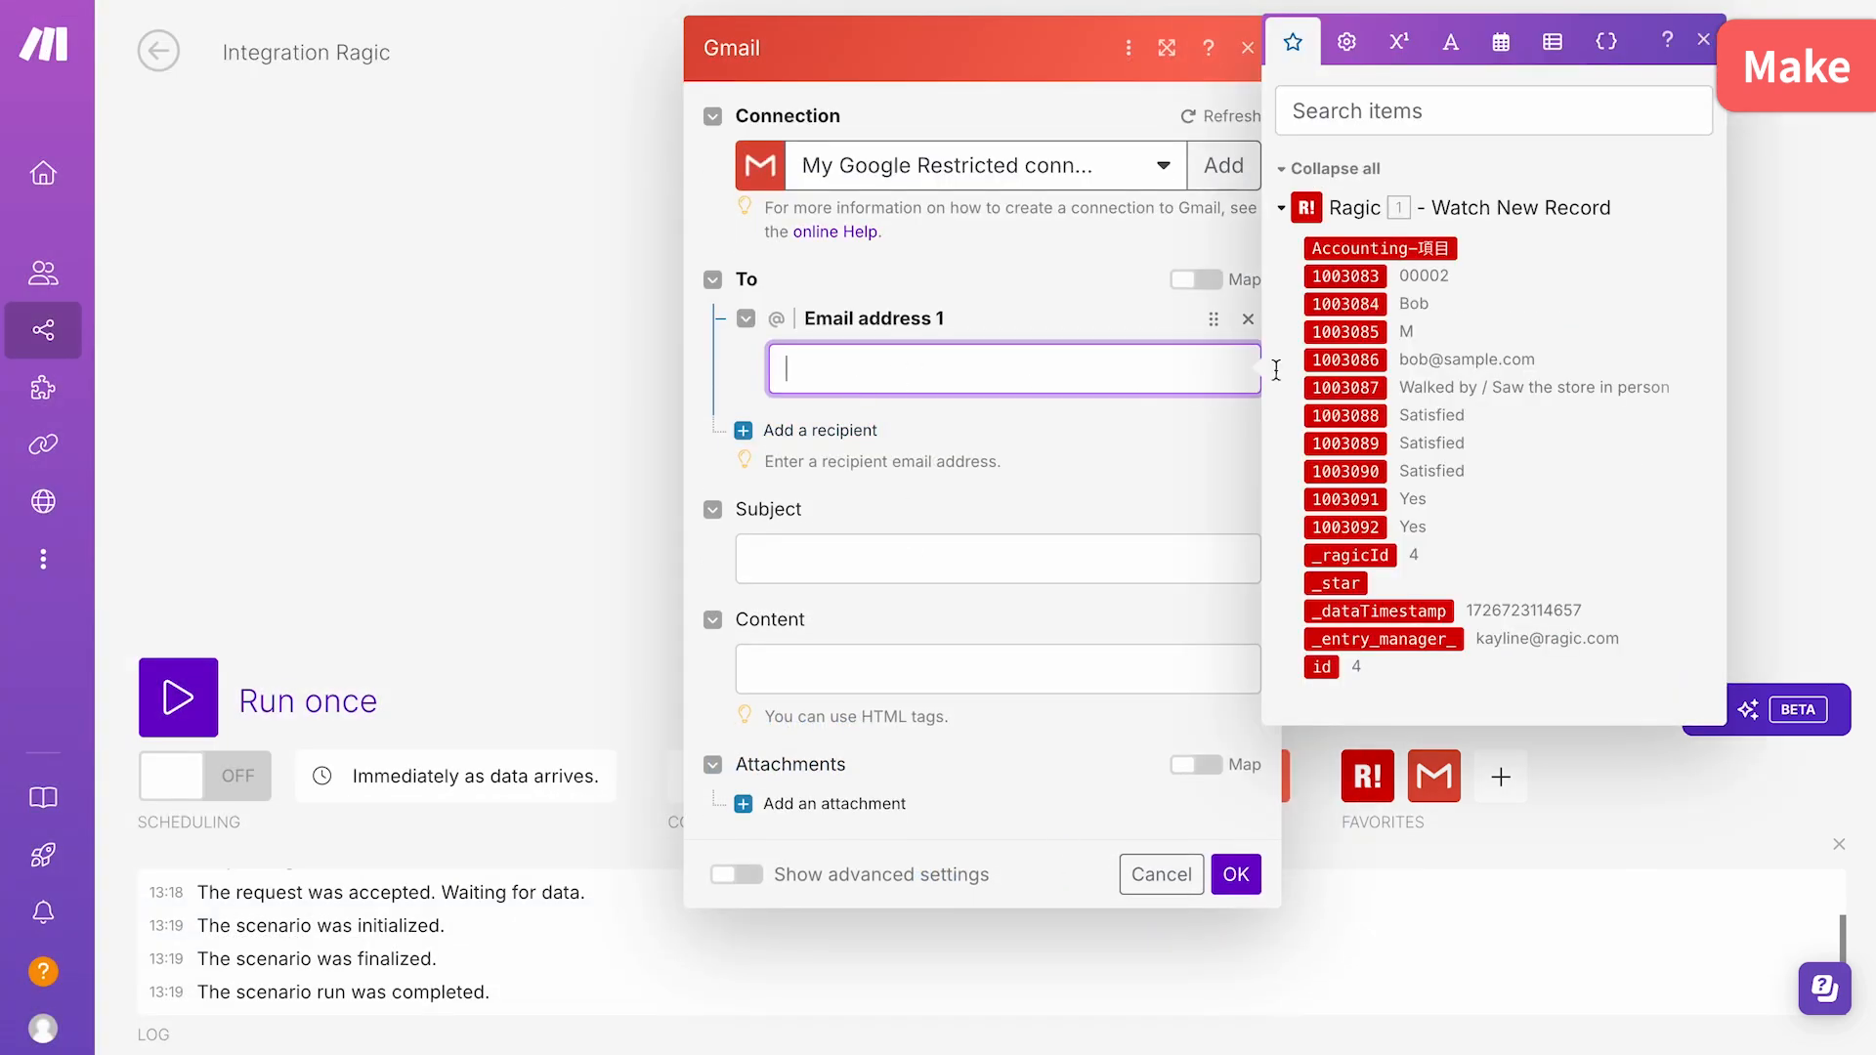
click(1345, 360)
click(1014, 575)
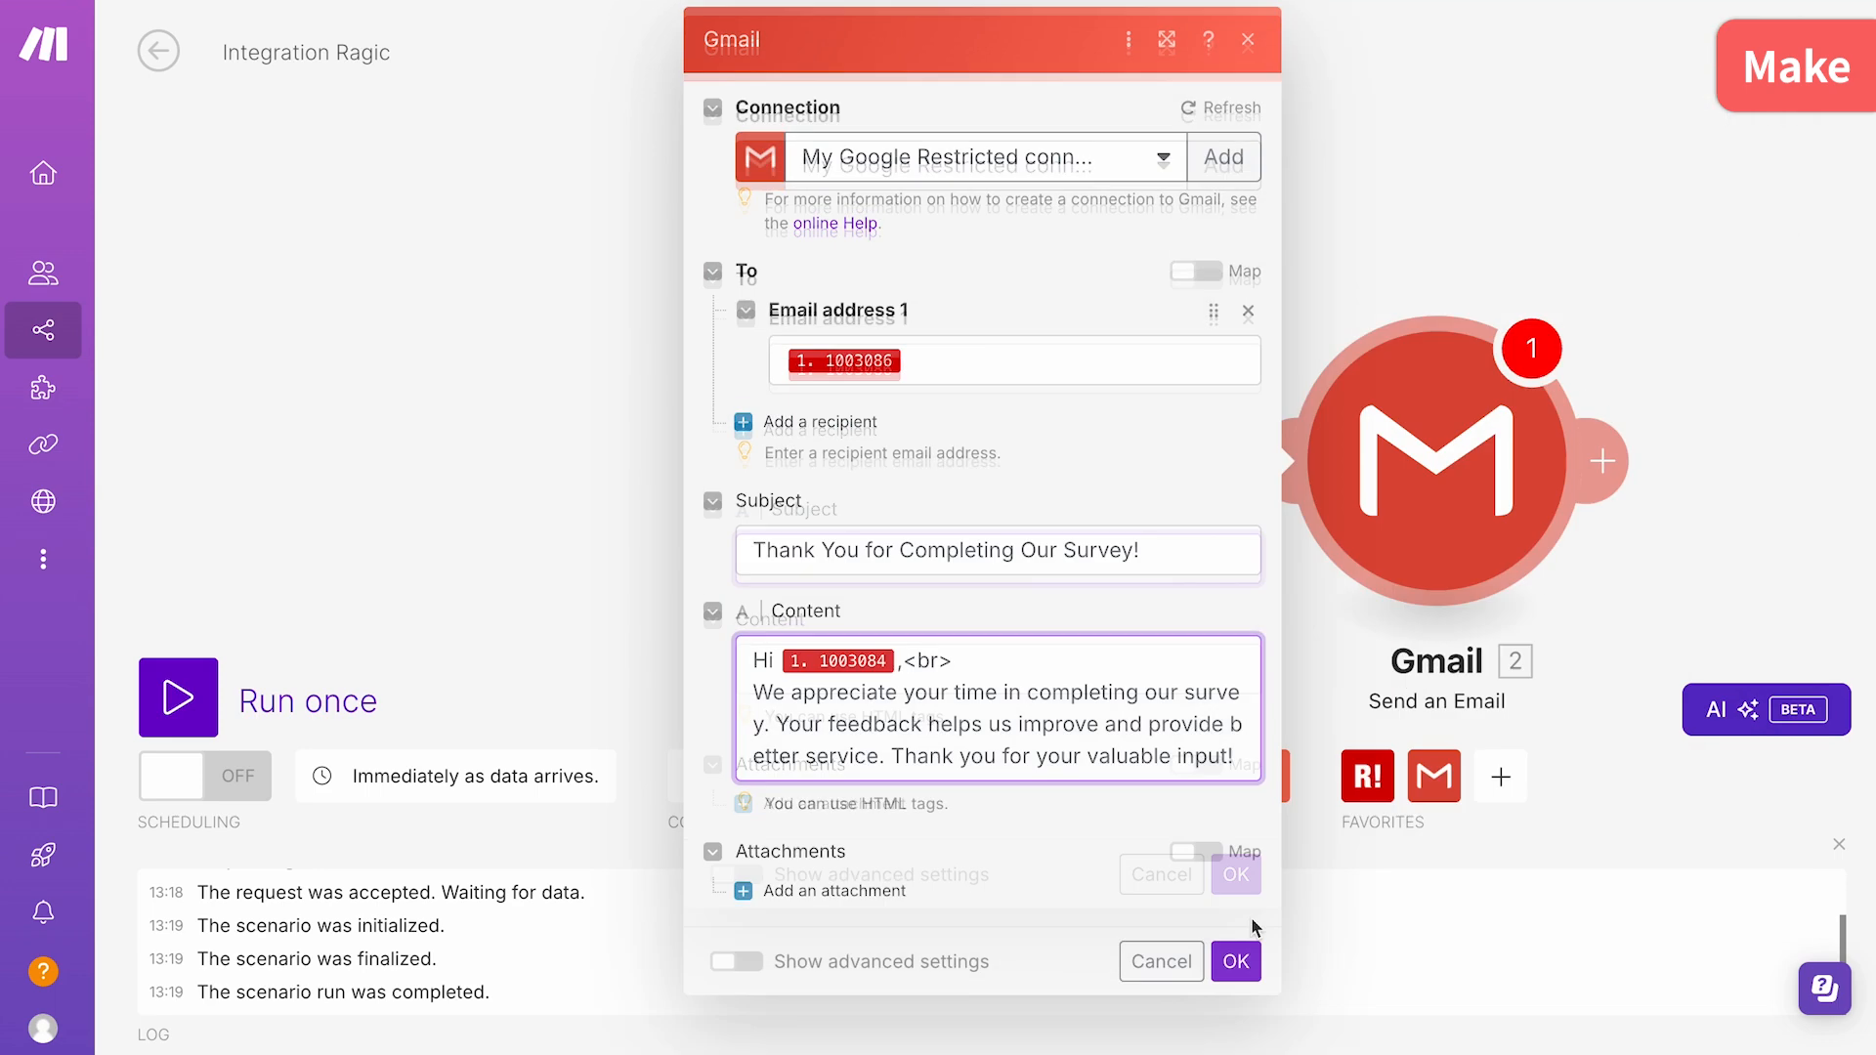
click(1236, 962)
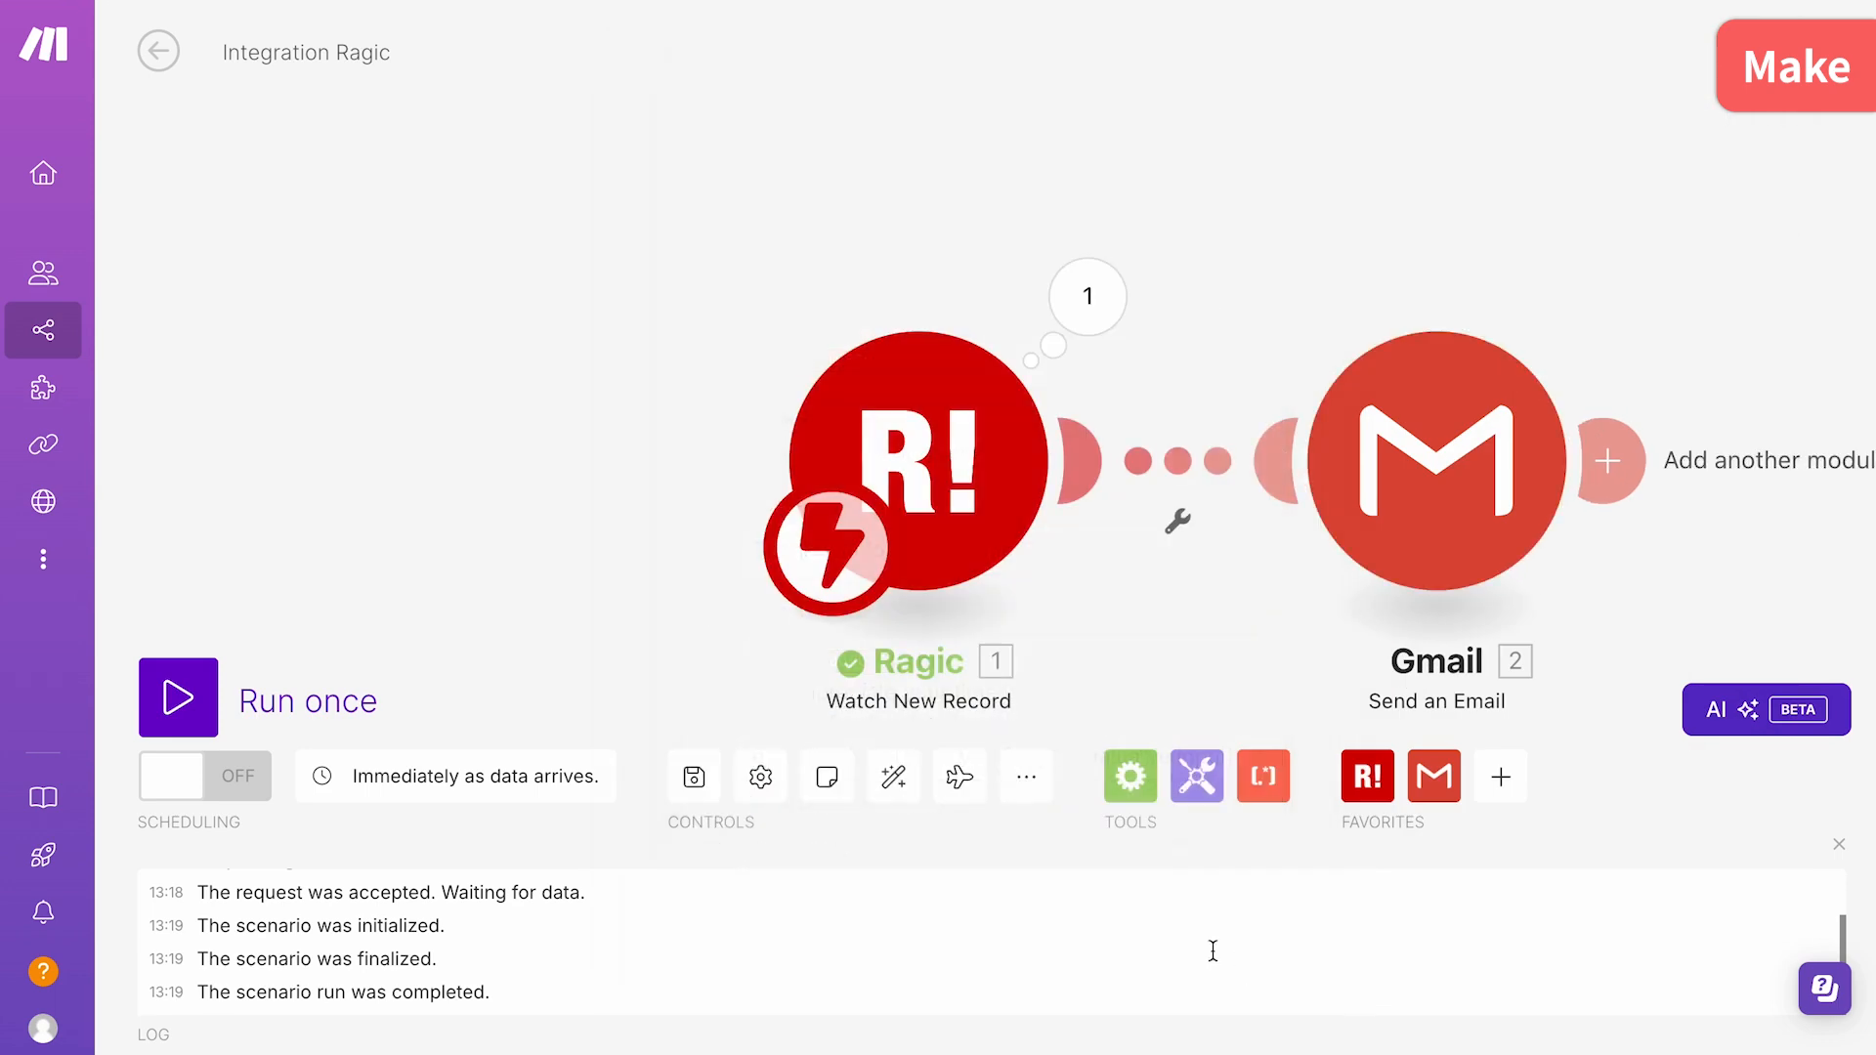
Test the scenario once by saving the completed survey record in Ragic, and open the thank-you email in Gmail
click(301, 711)
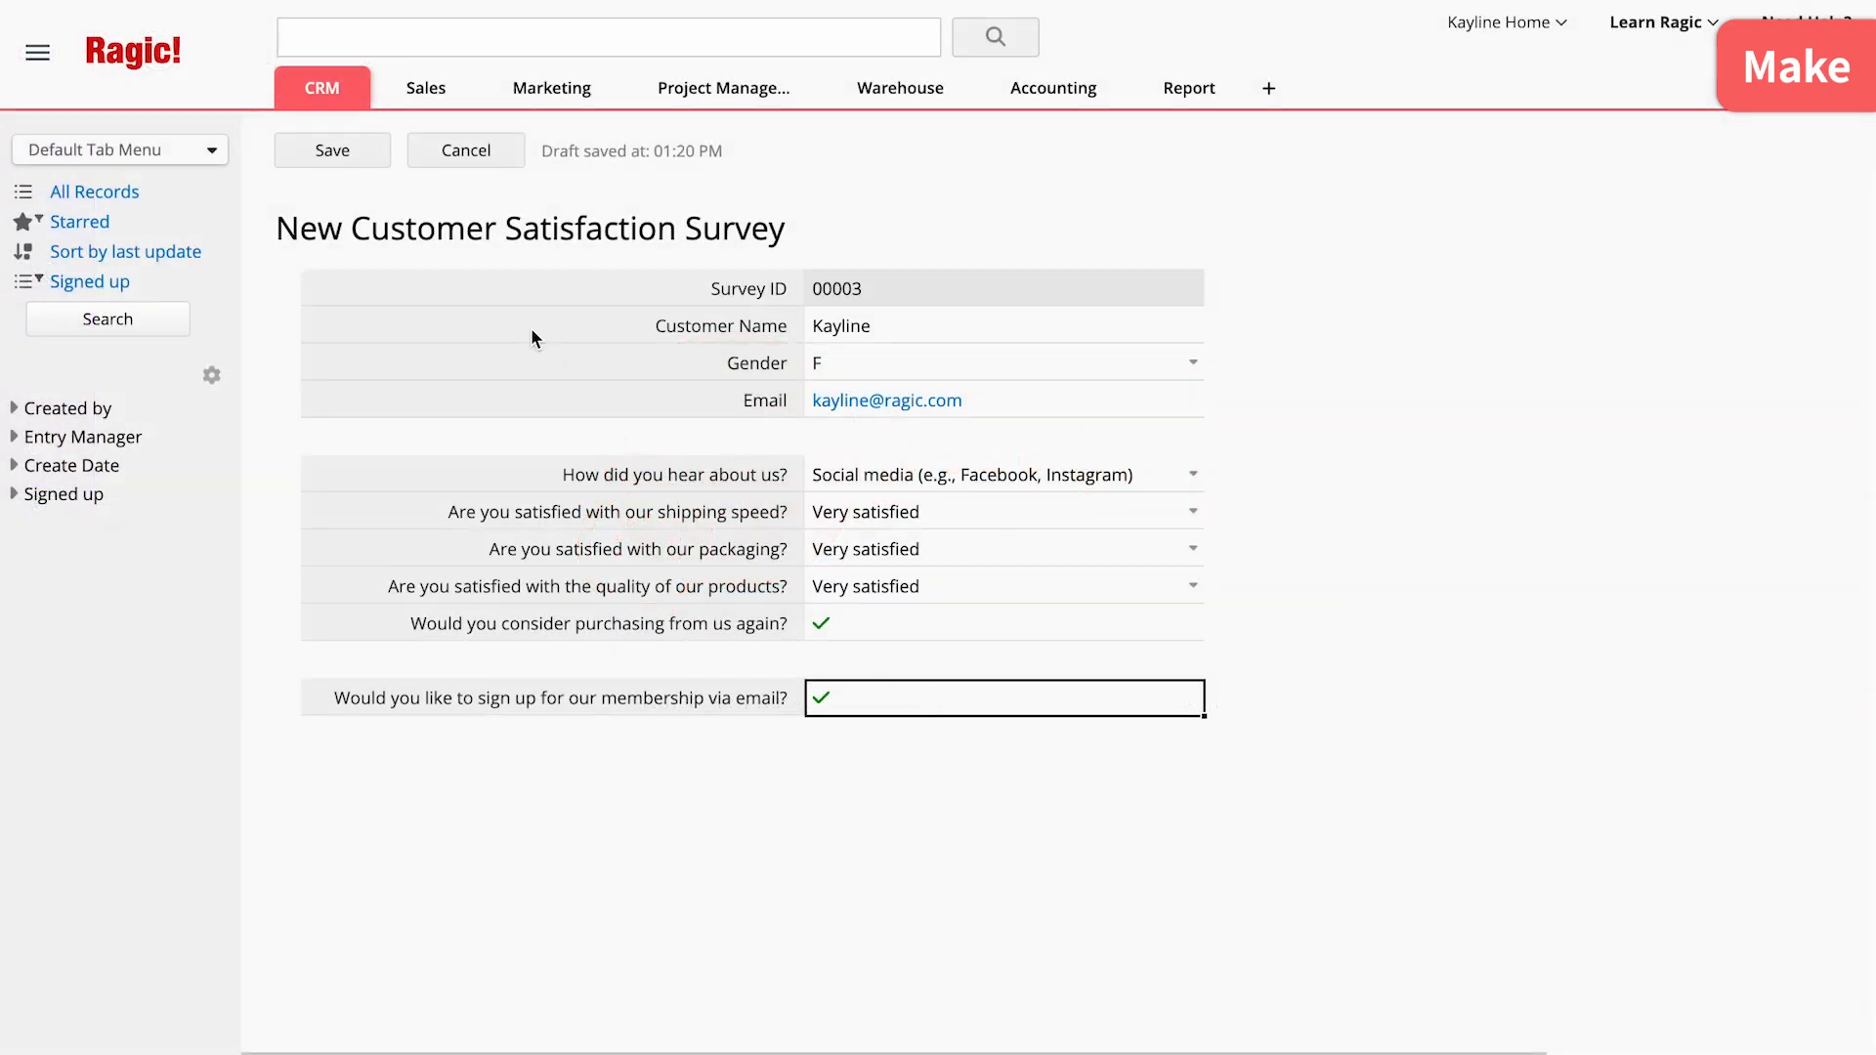
click(368, 156)
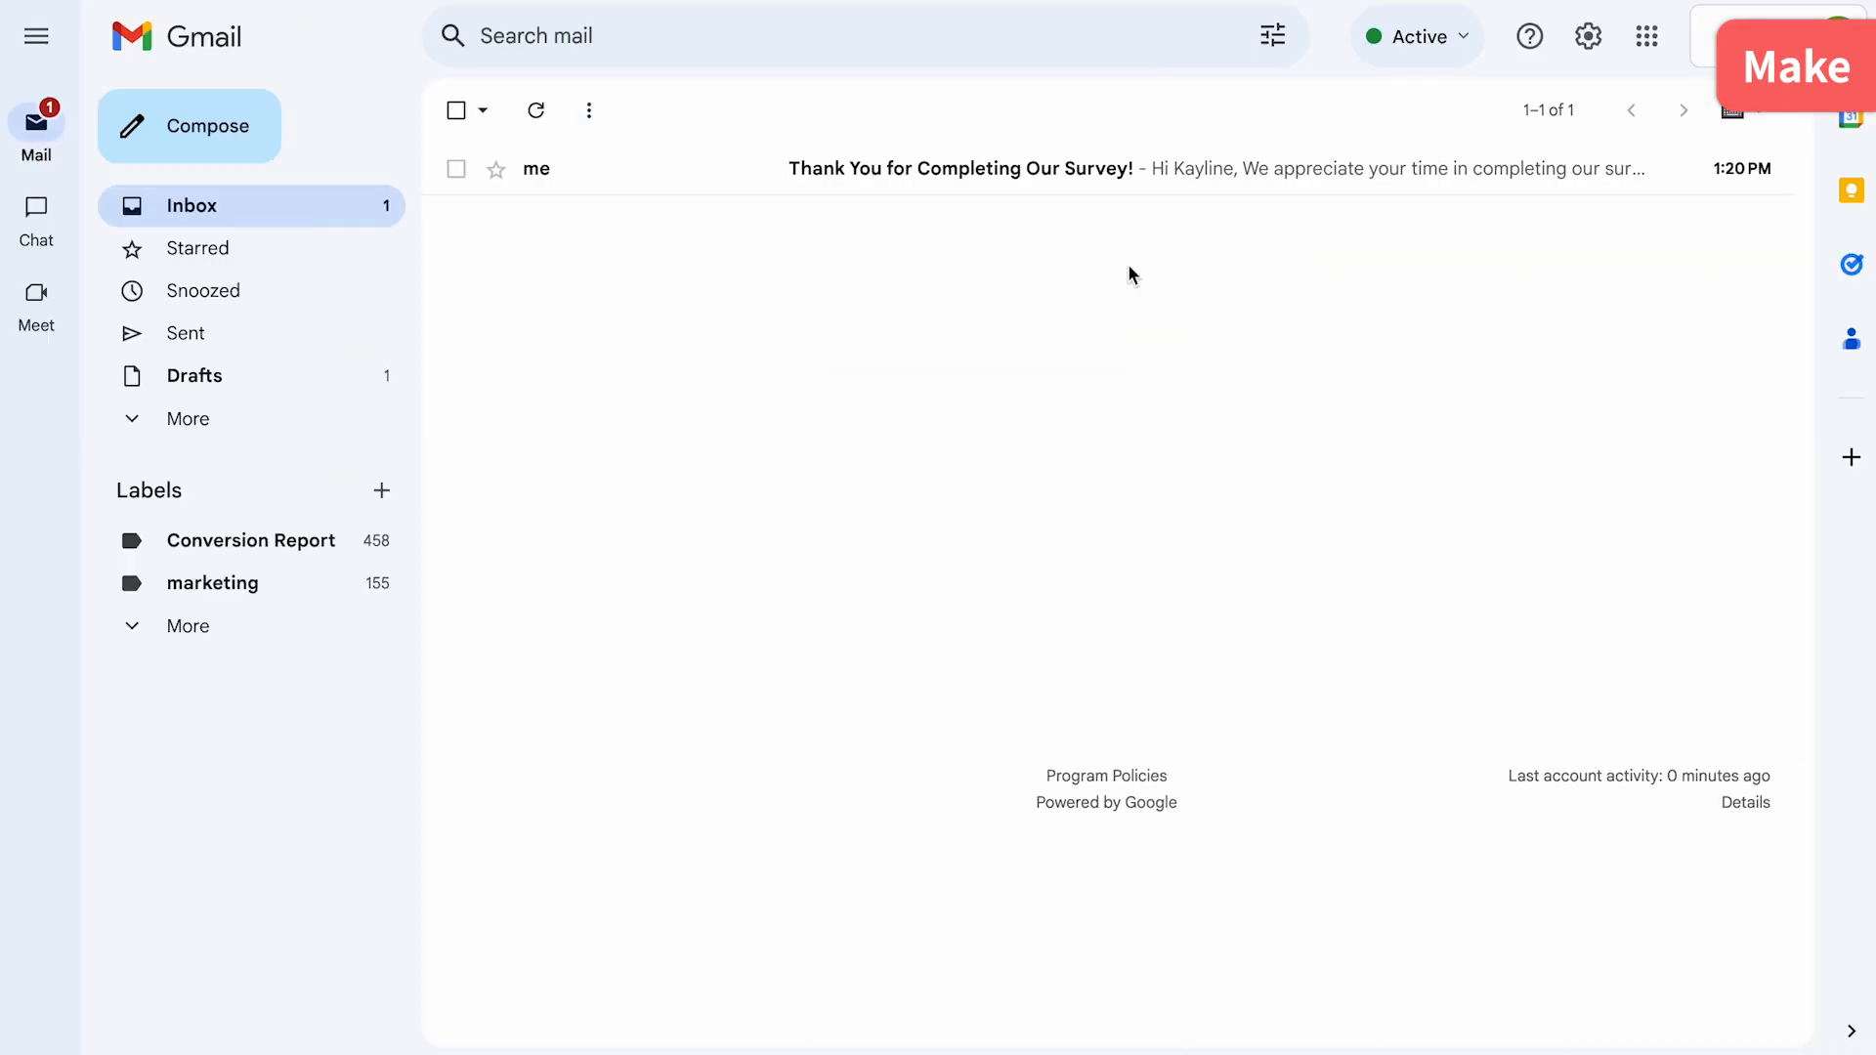
click(1138, 191)
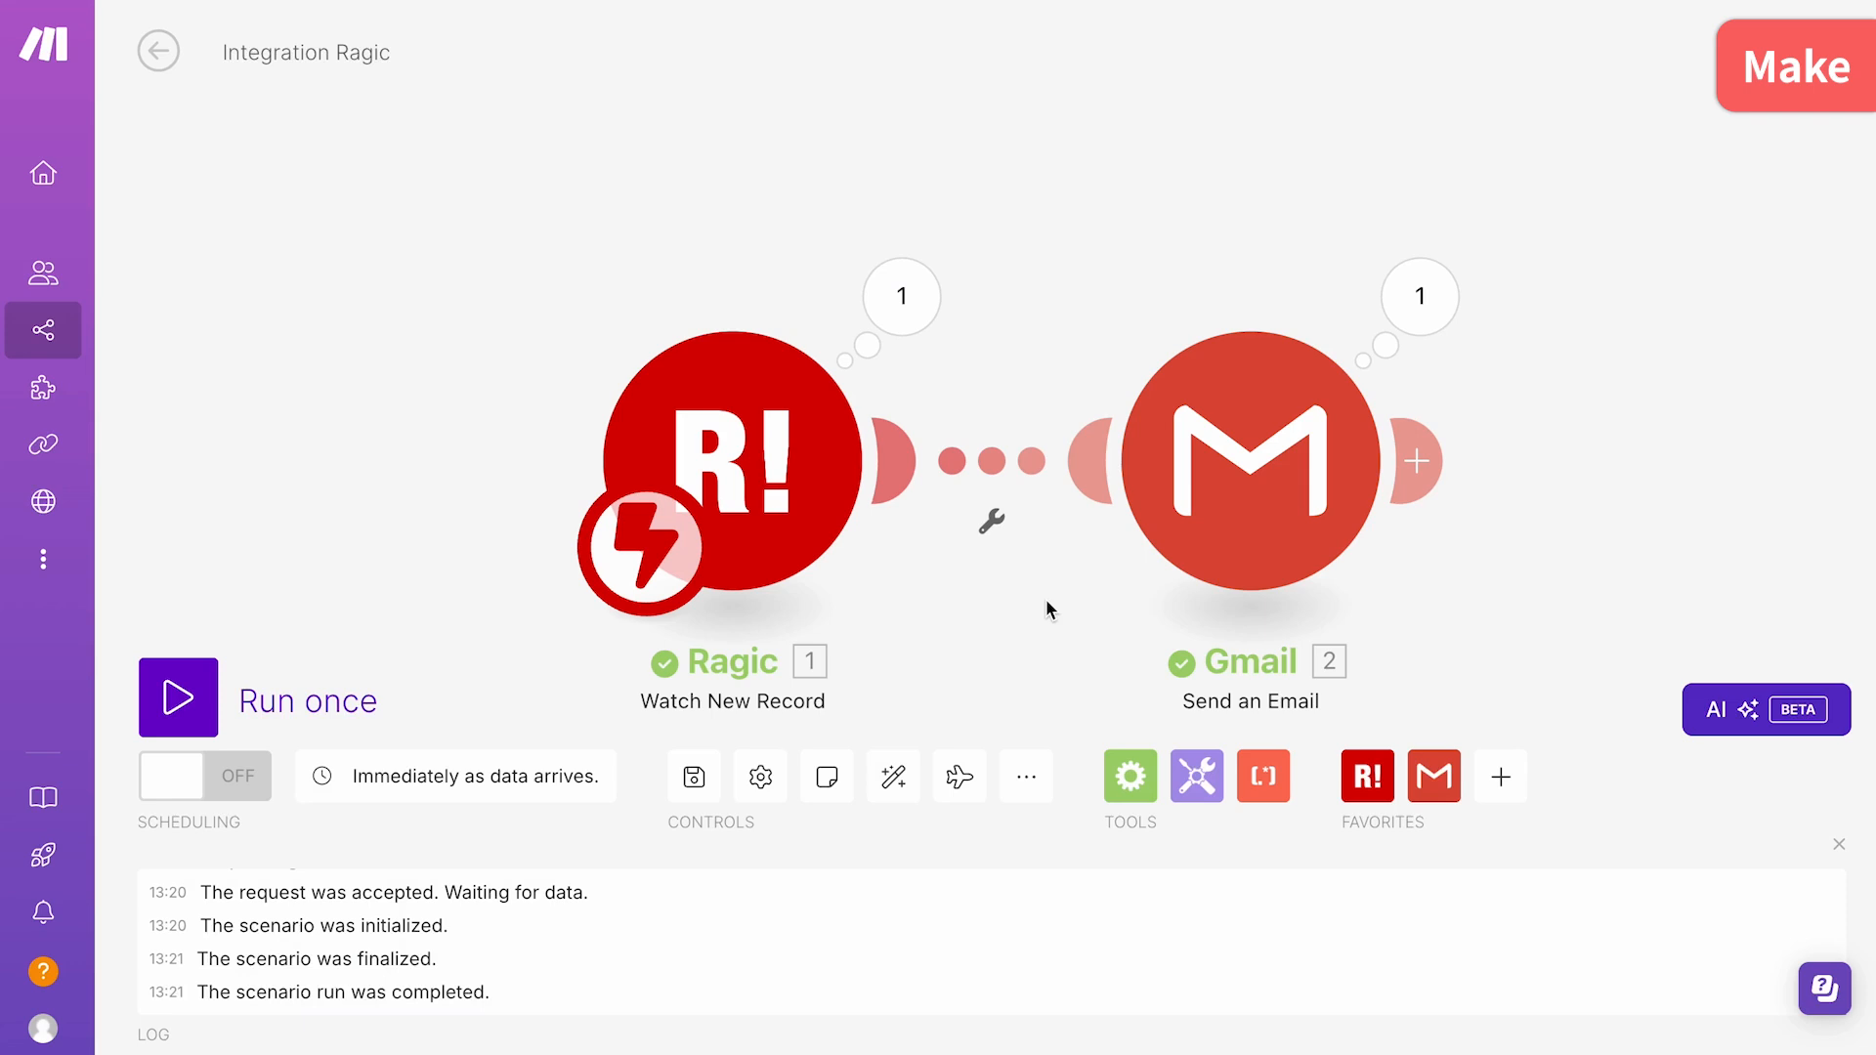
Insert a router between the Ragic and Gmail modules in Make and give it a second route
click(996, 527)
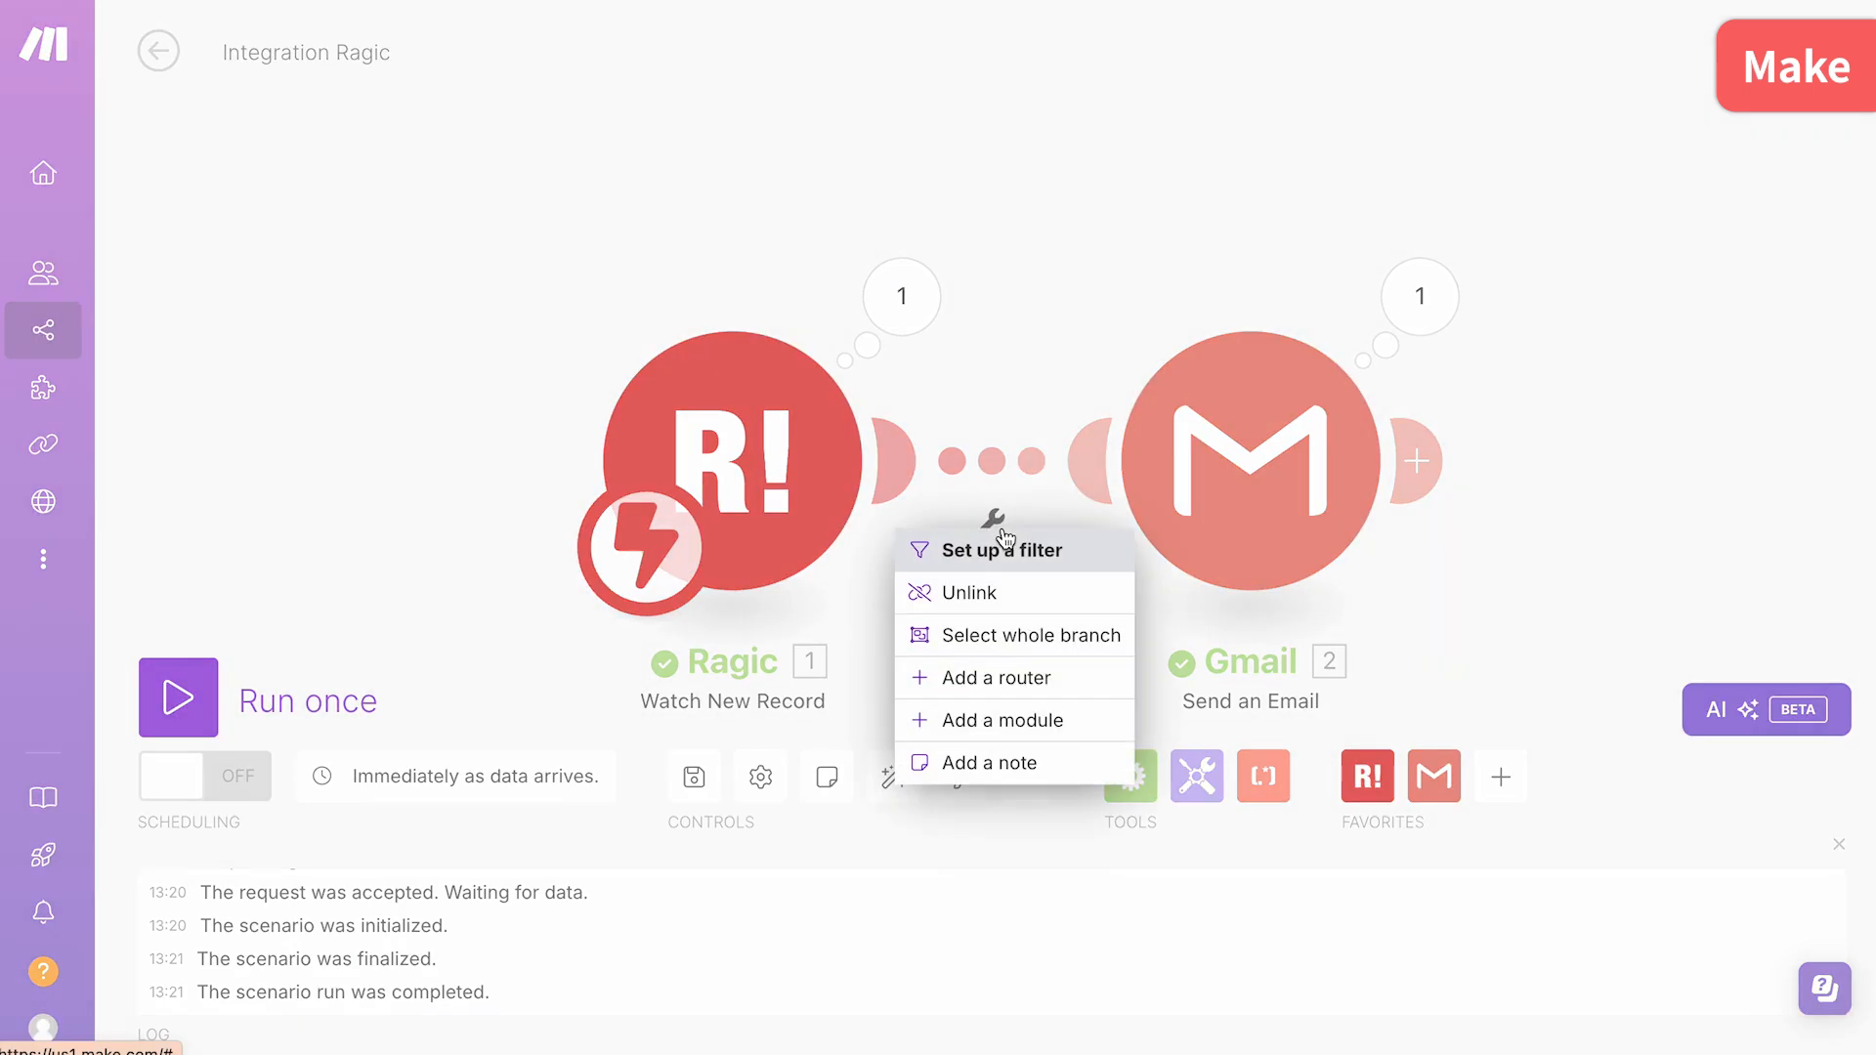
click(1039, 677)
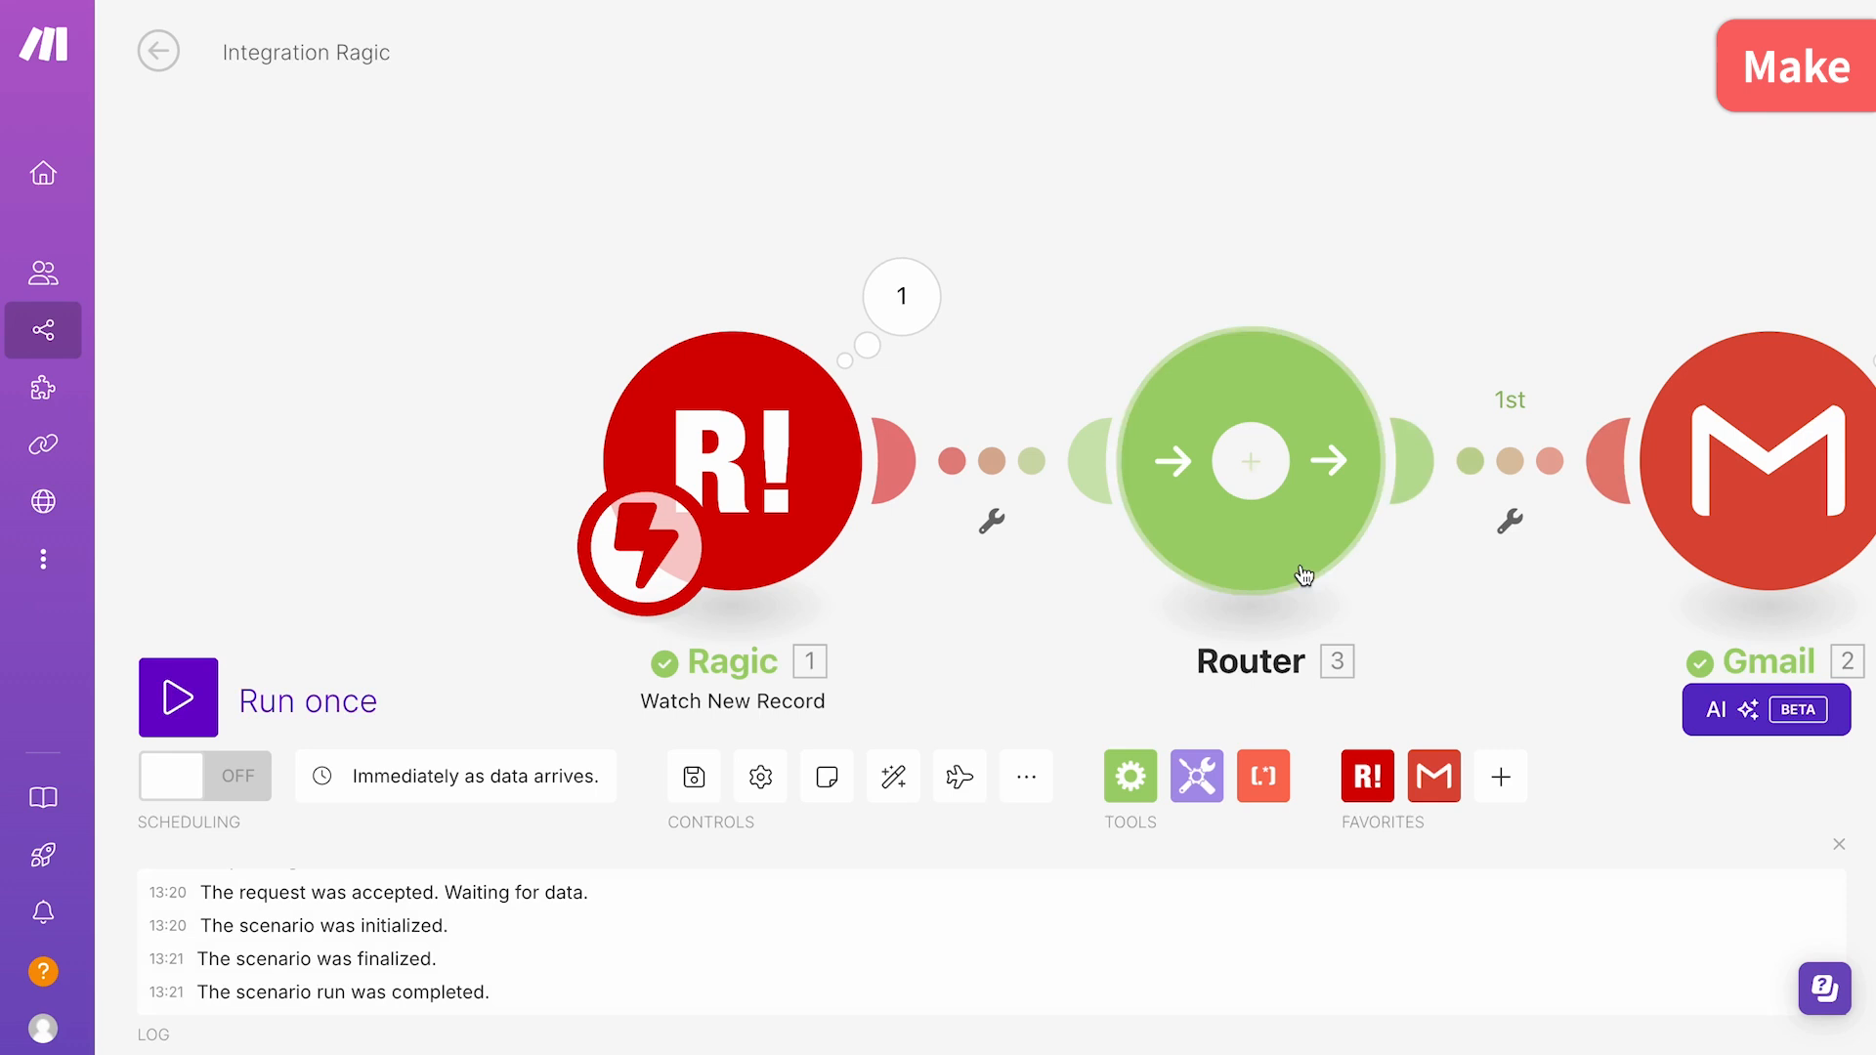
click(1275, 489)
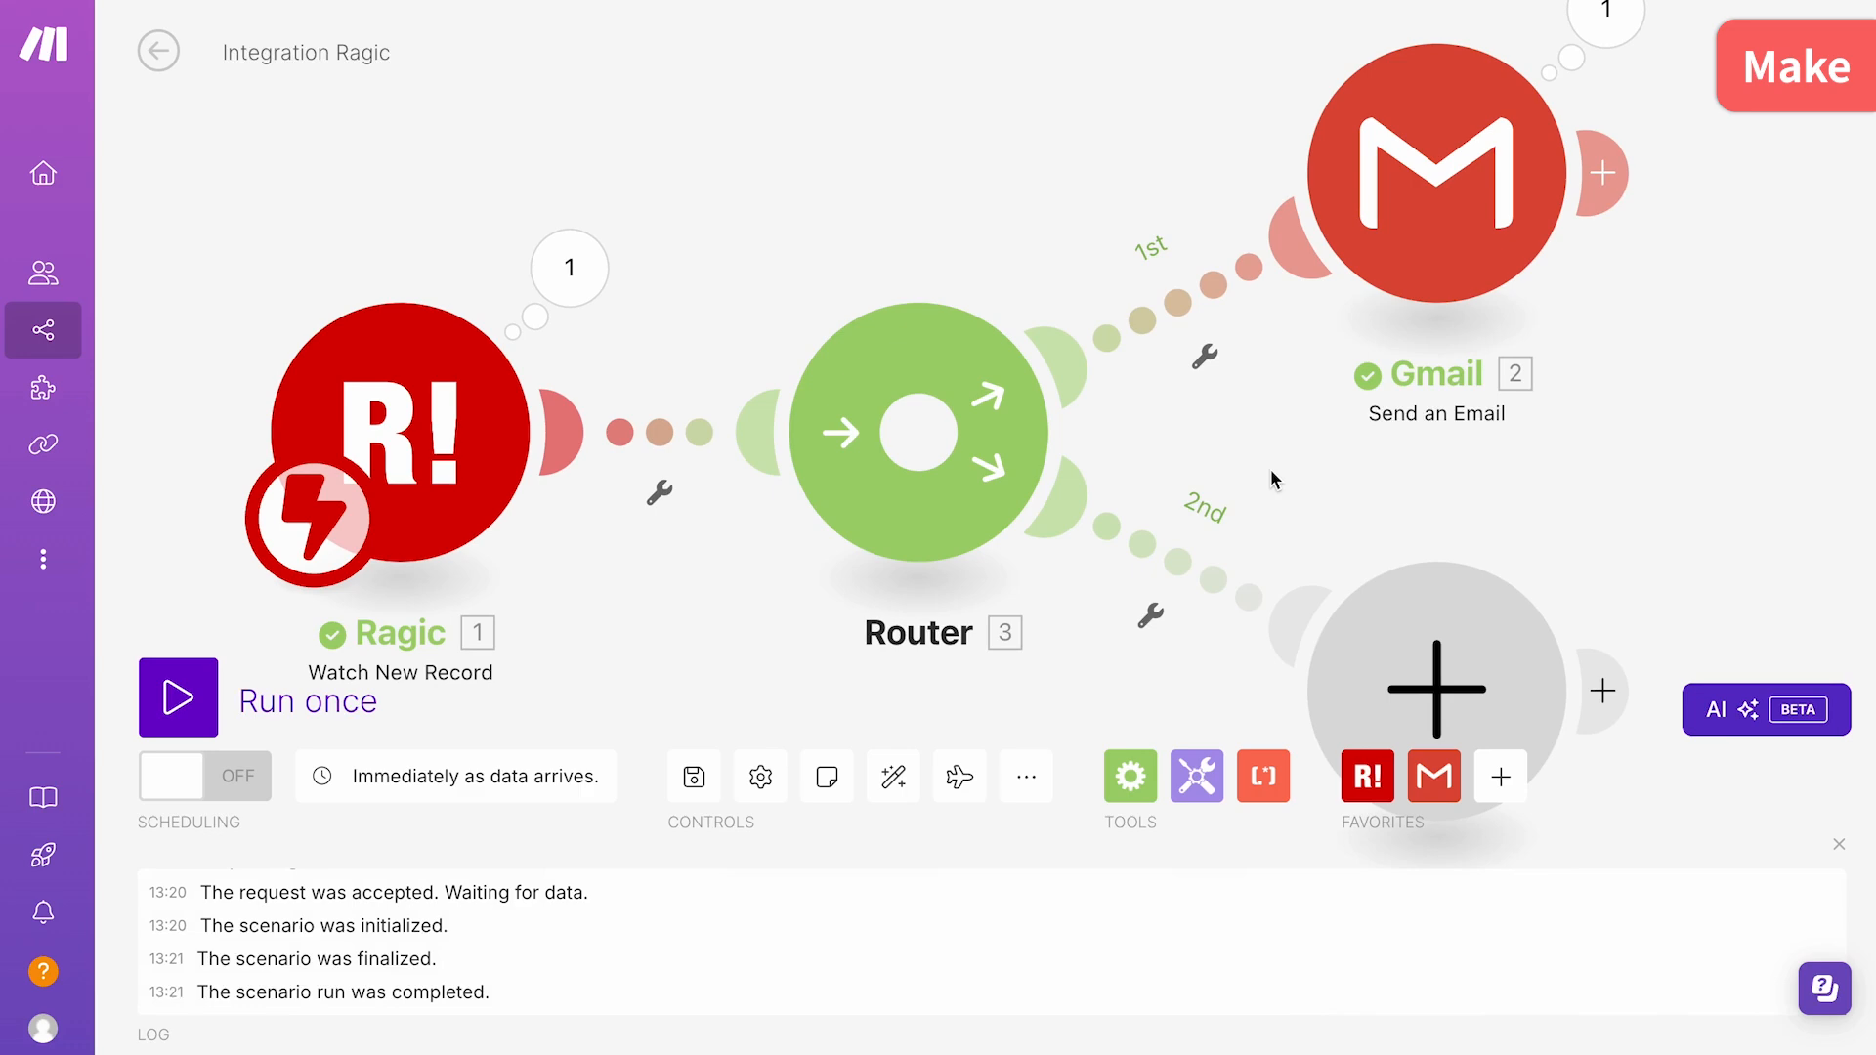
Set up a filter on the router's second route requiring field 1003092 to be equal to the text Yes
click(1163, 606)
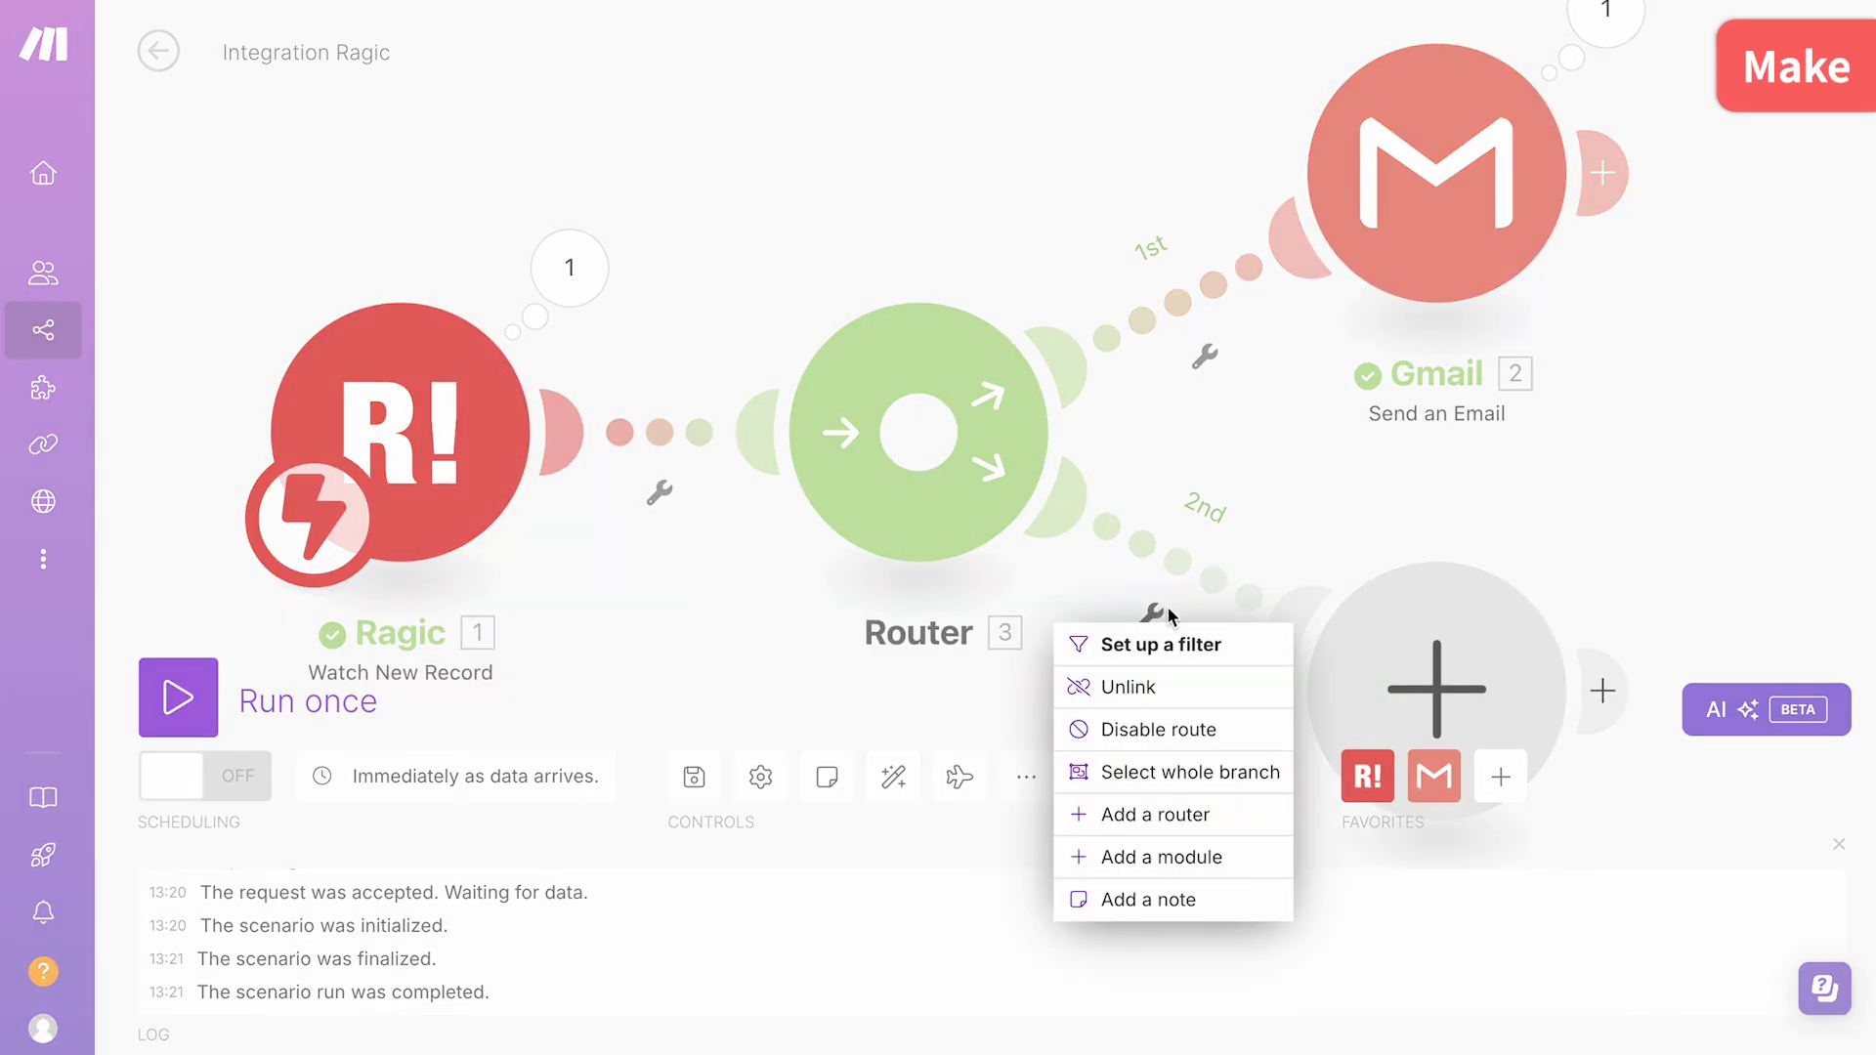
click(1187, 643)
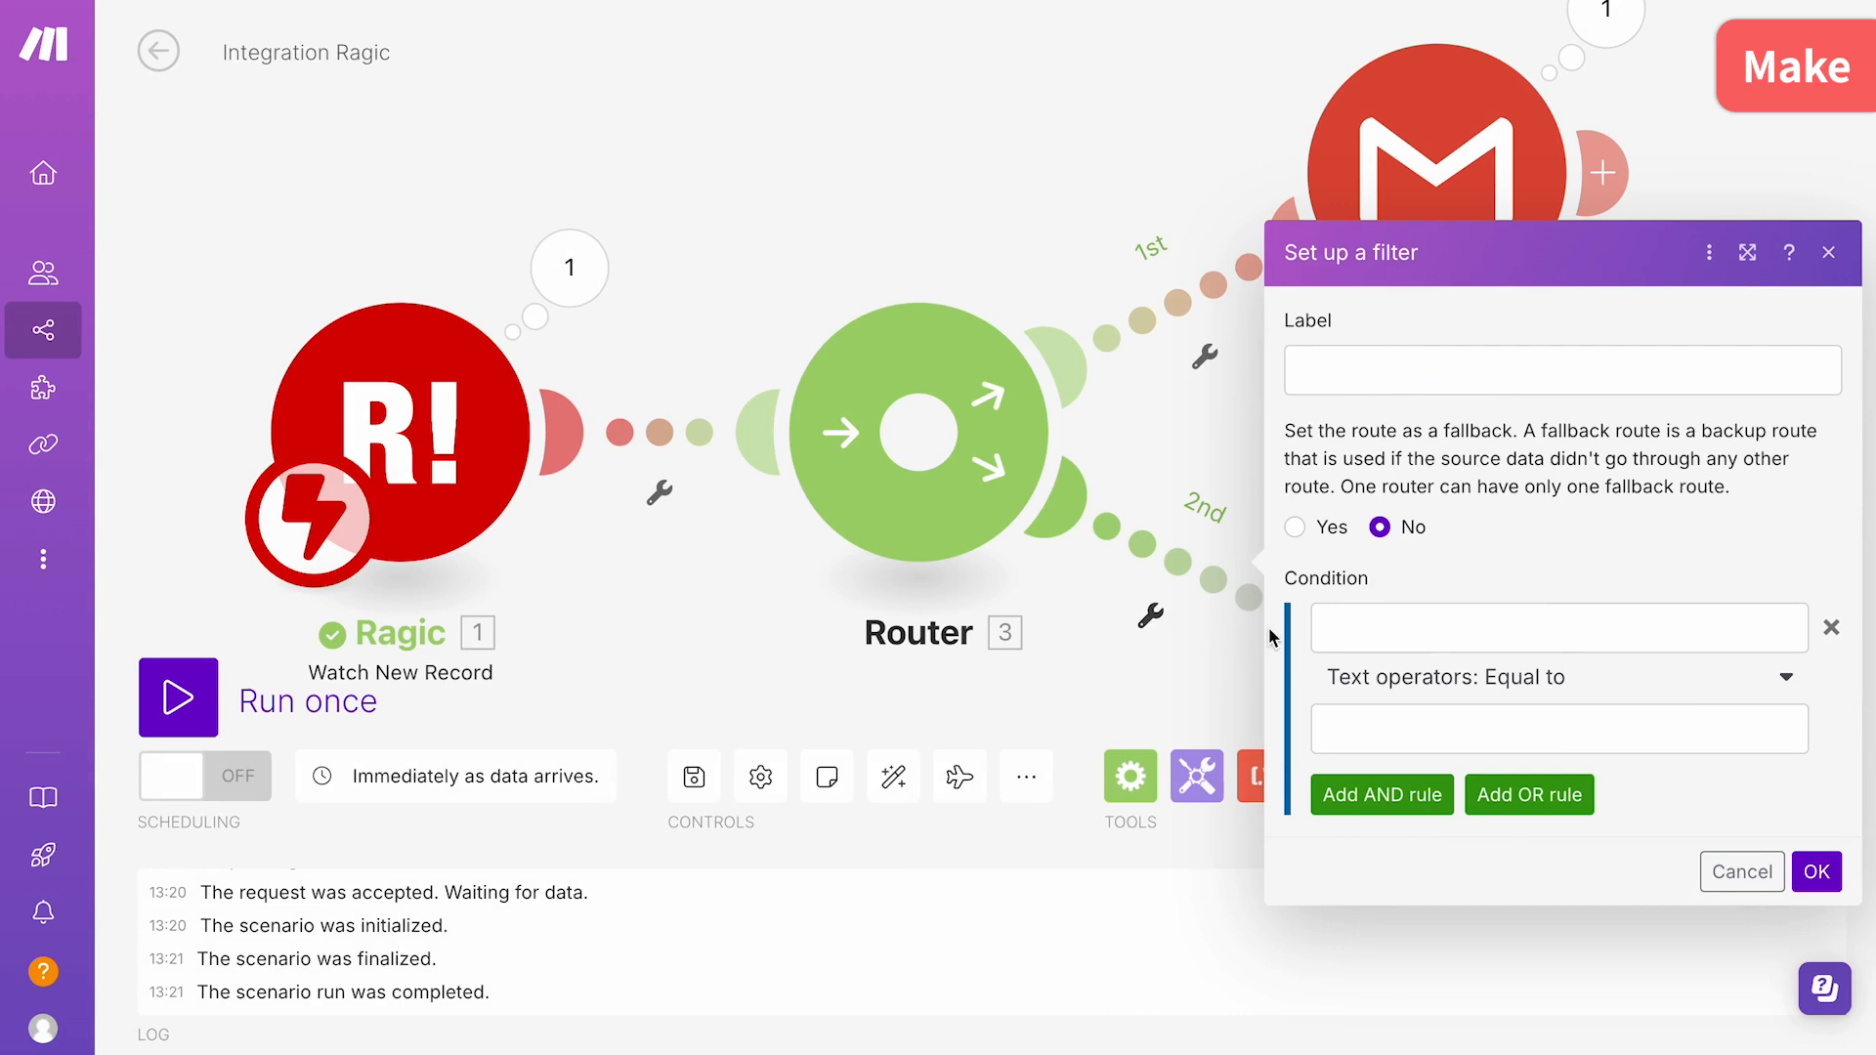
click(1368, 623)
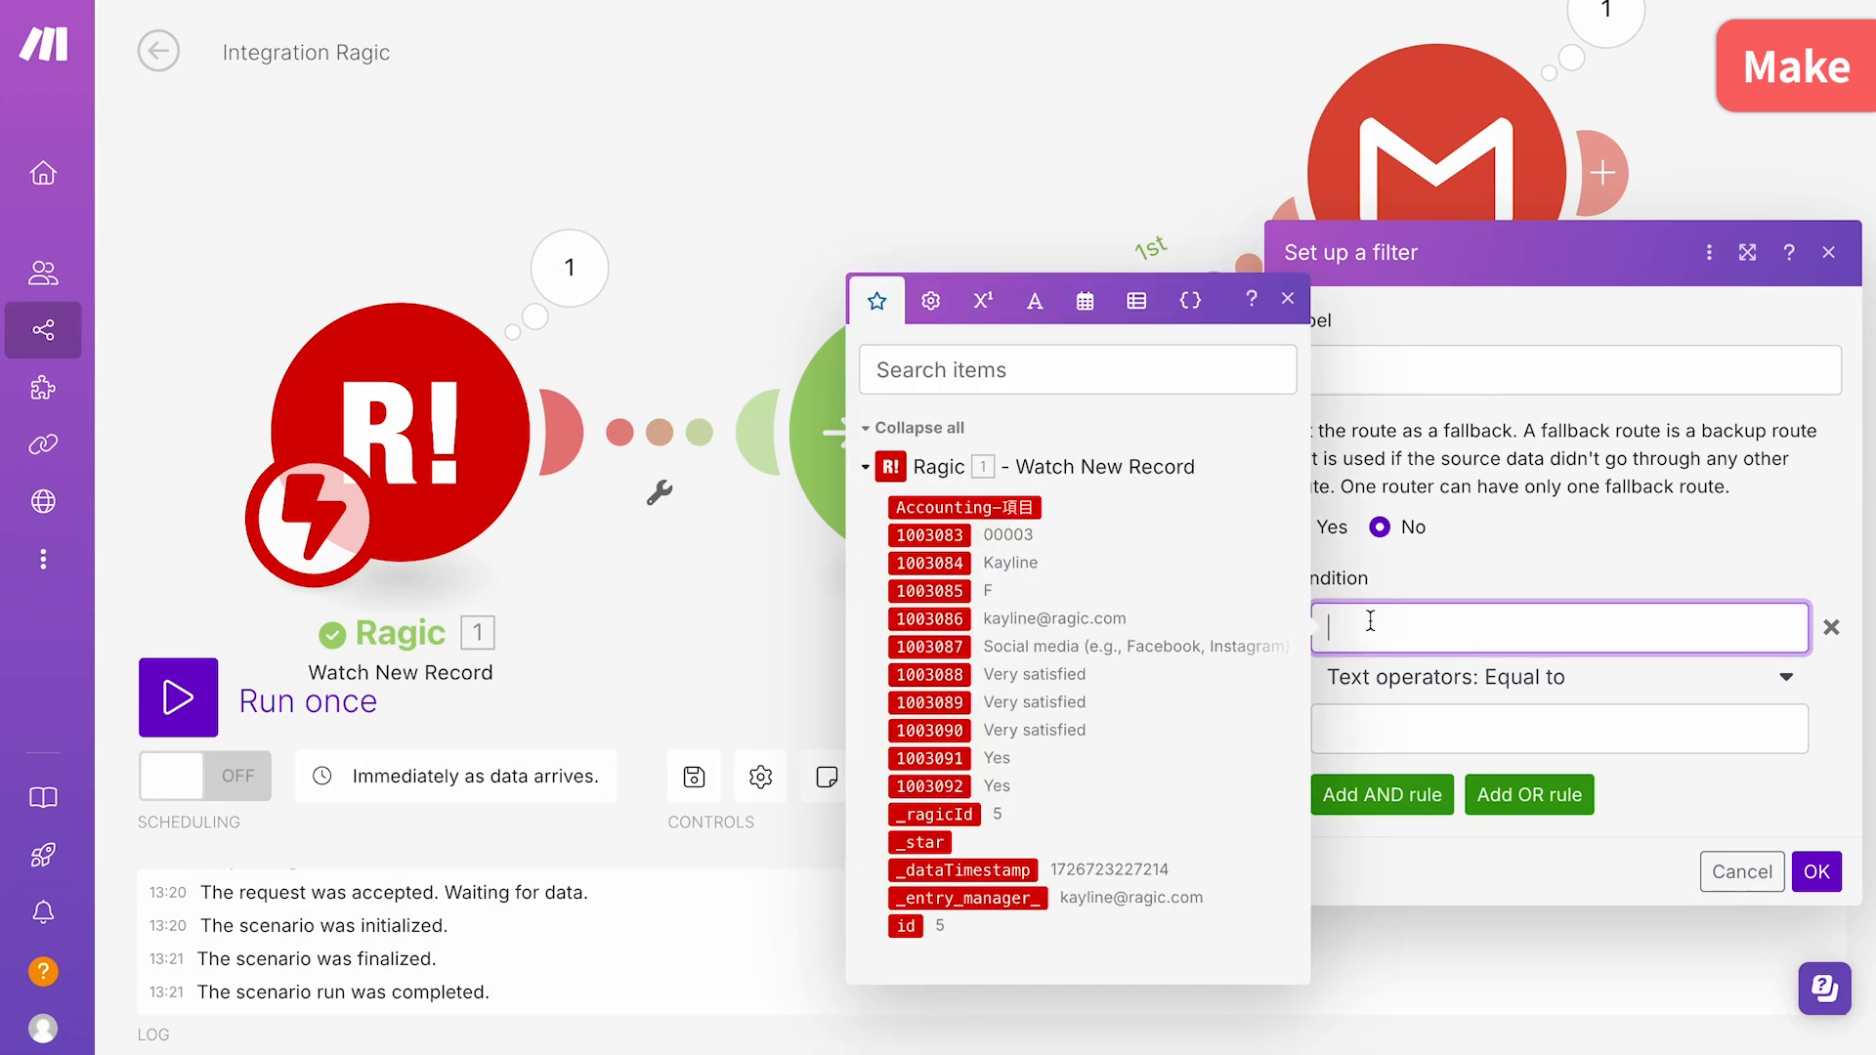
click(940, 786)
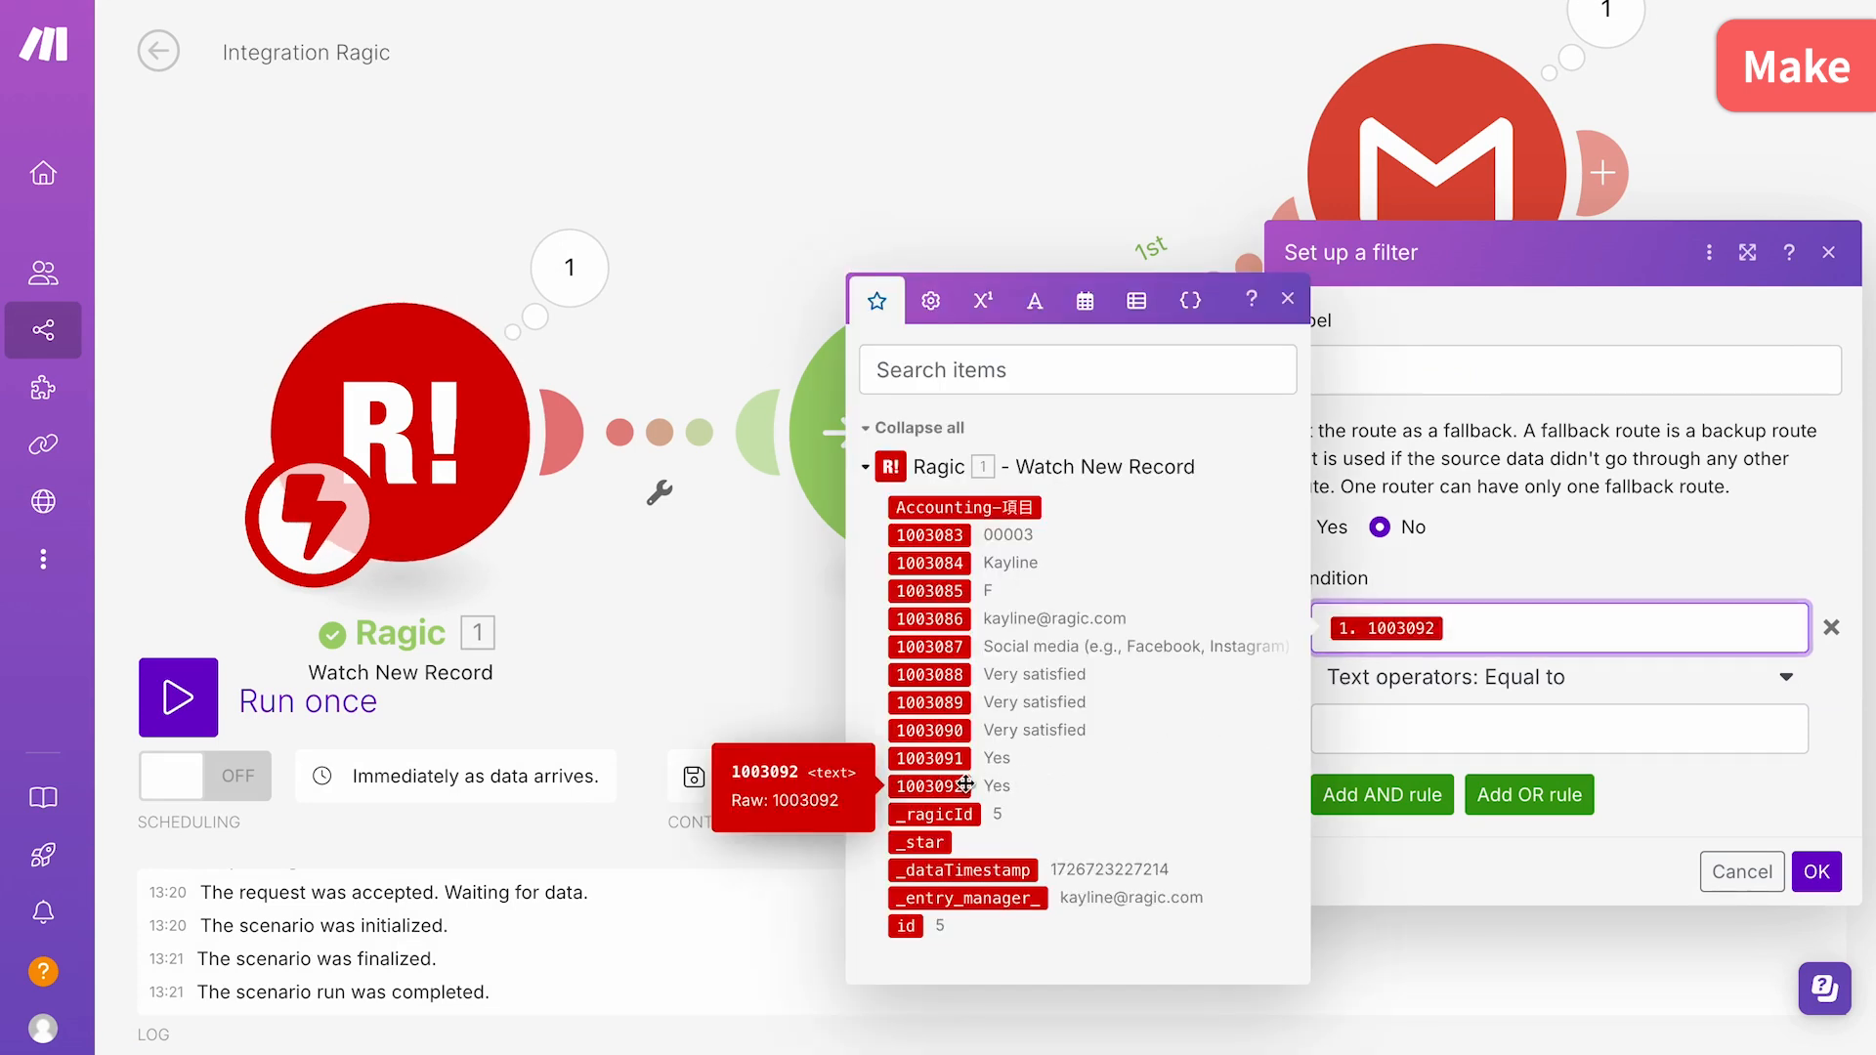
click(1417, 729)
text(Yes)
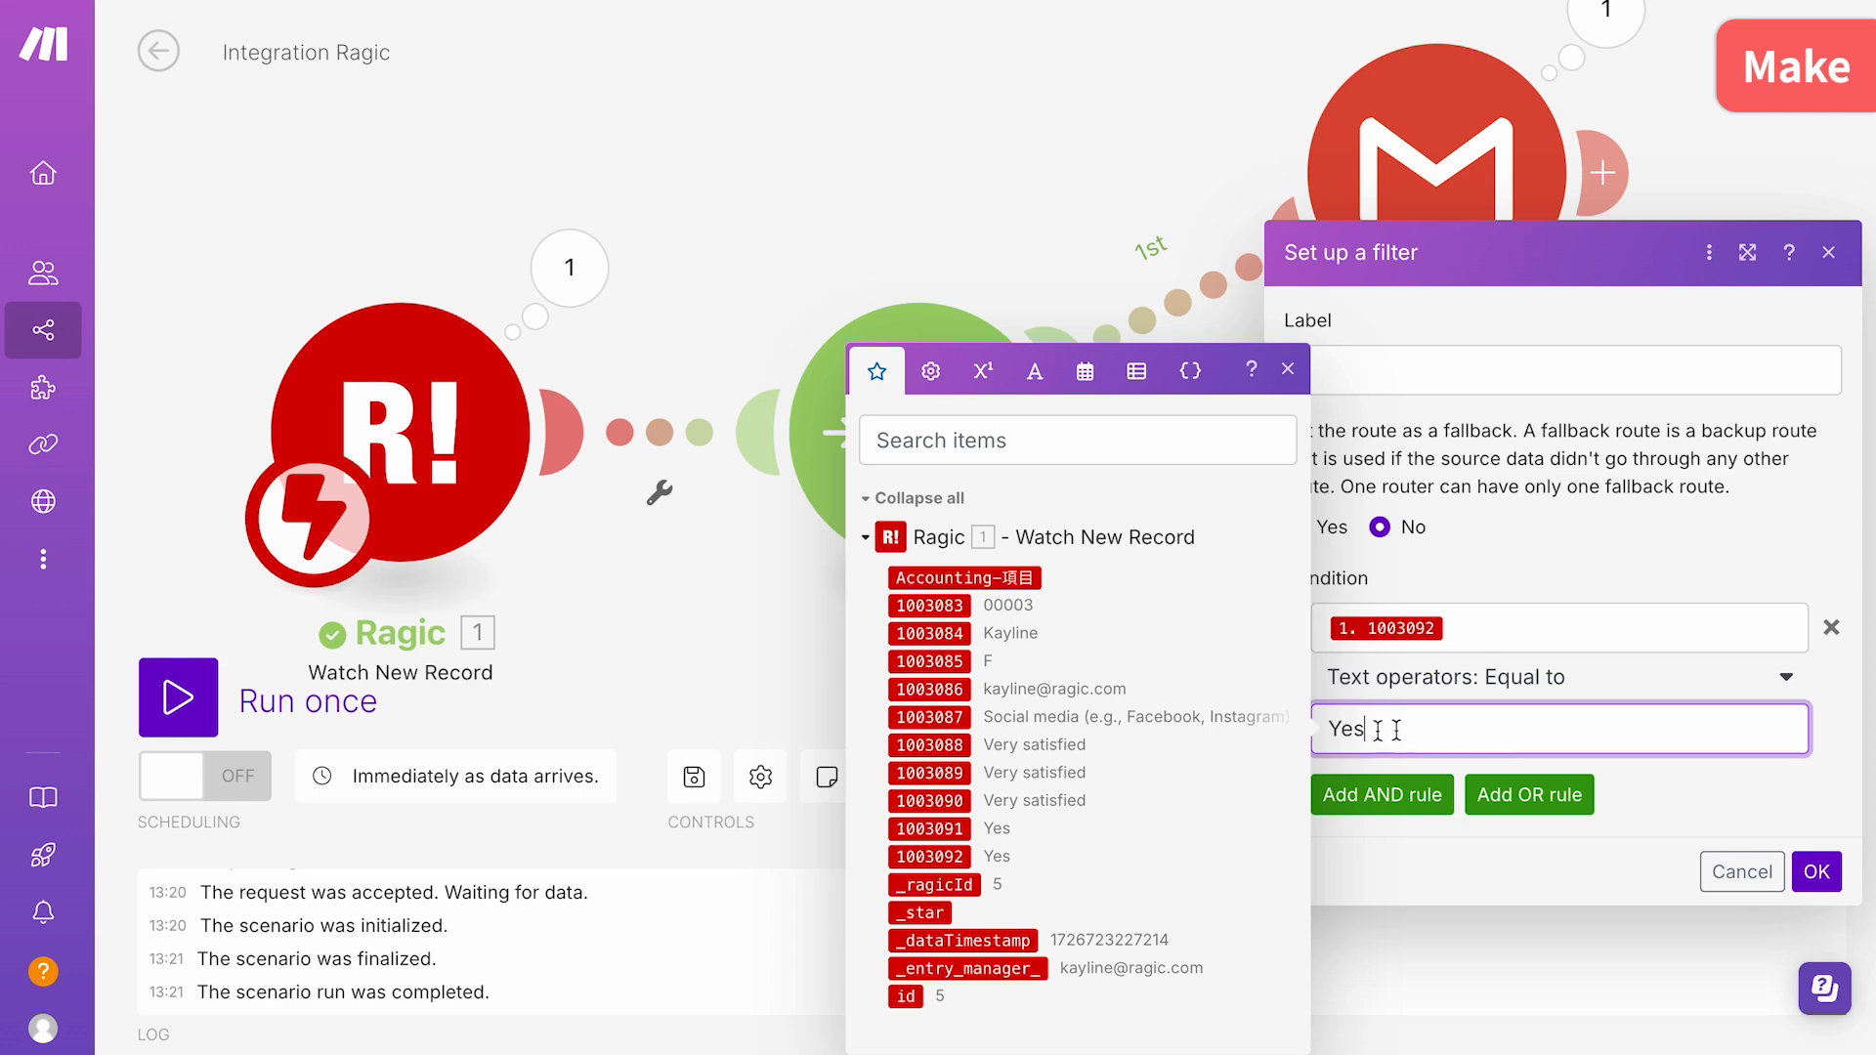
click(1816, 872)
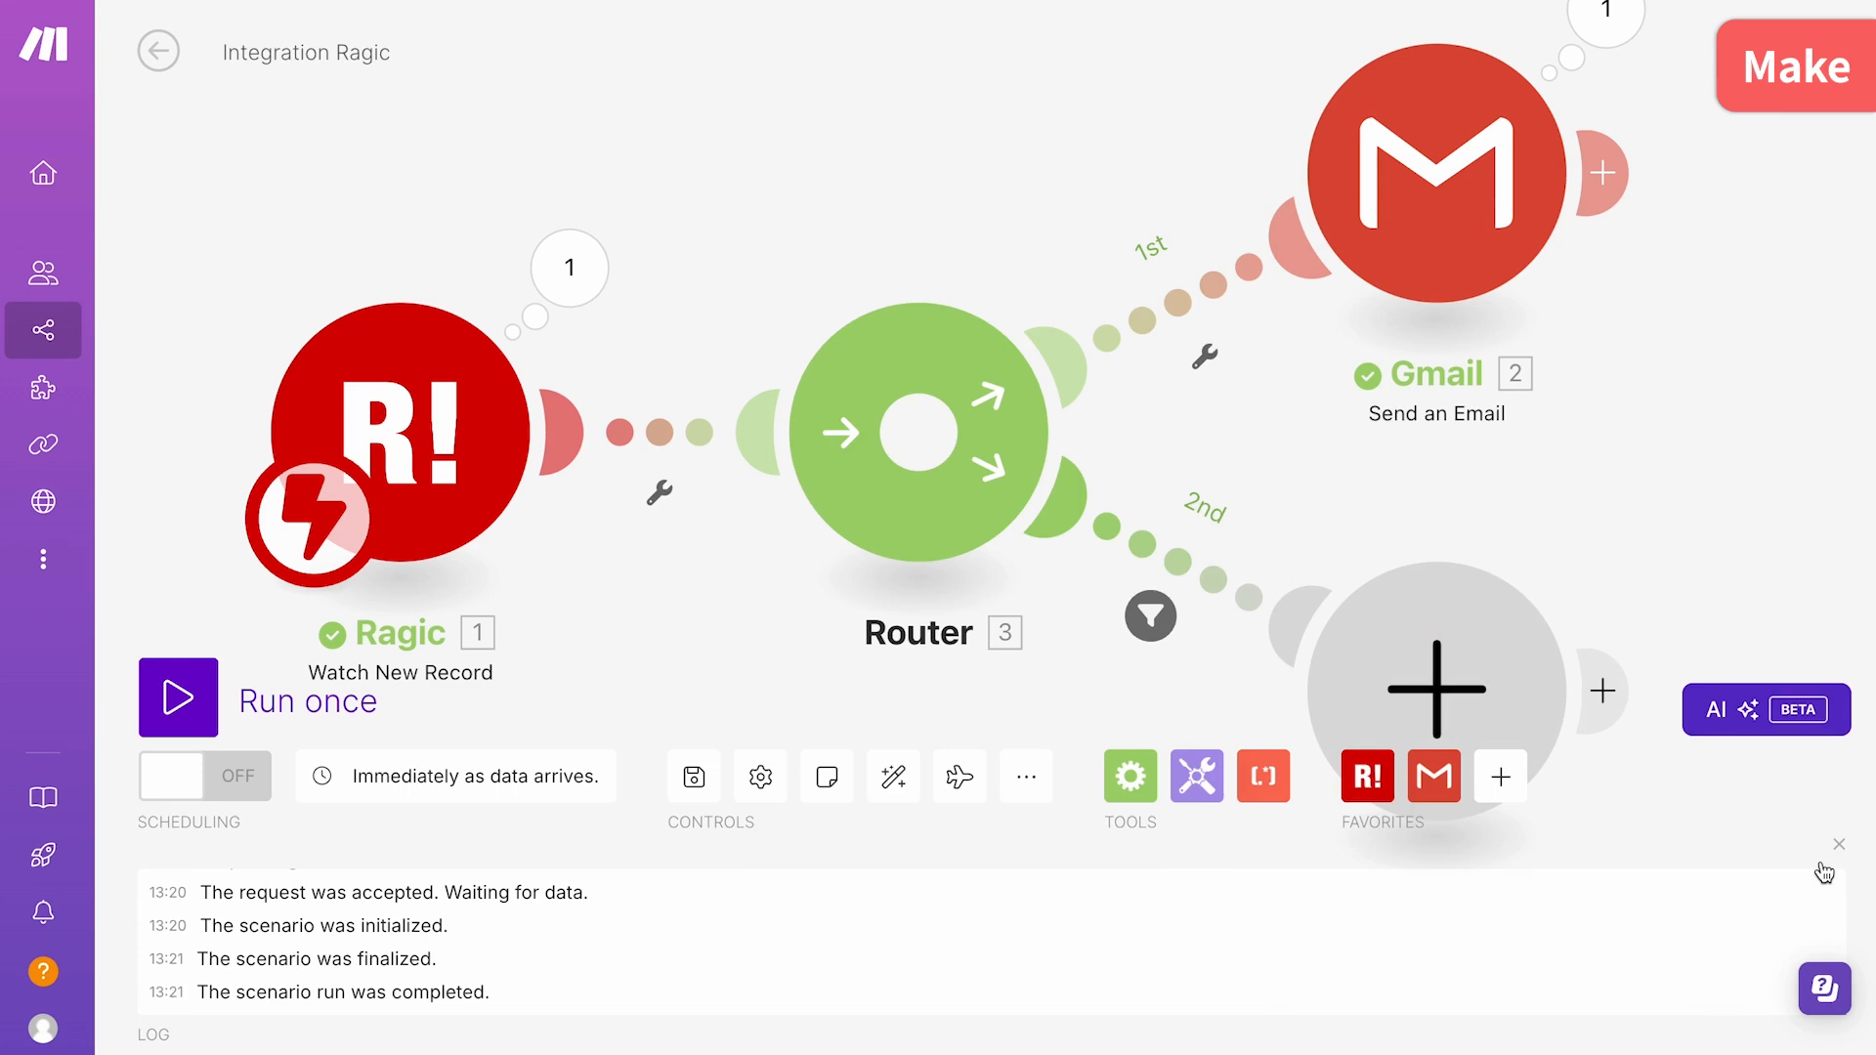
Add a Ragic Create a Record module to the router's second route
click(1470, 669)
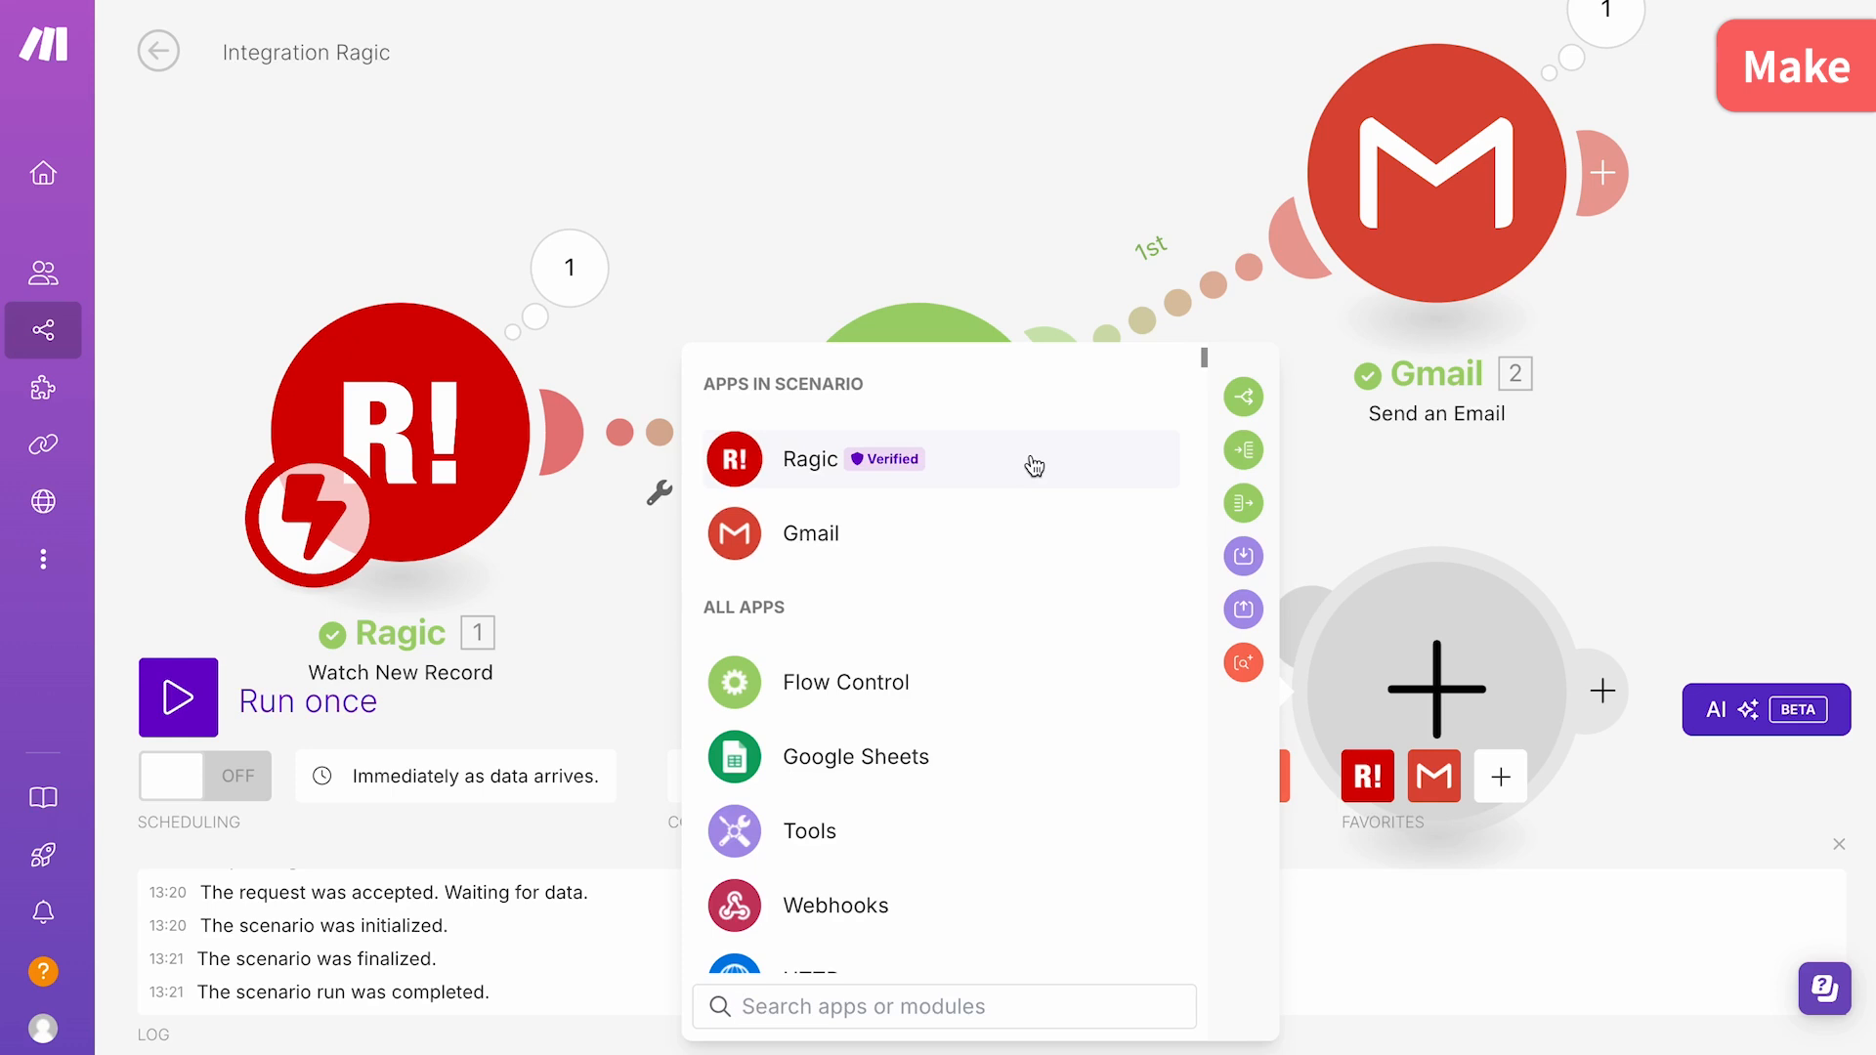
click(1028, 459)
click(1028, 593)
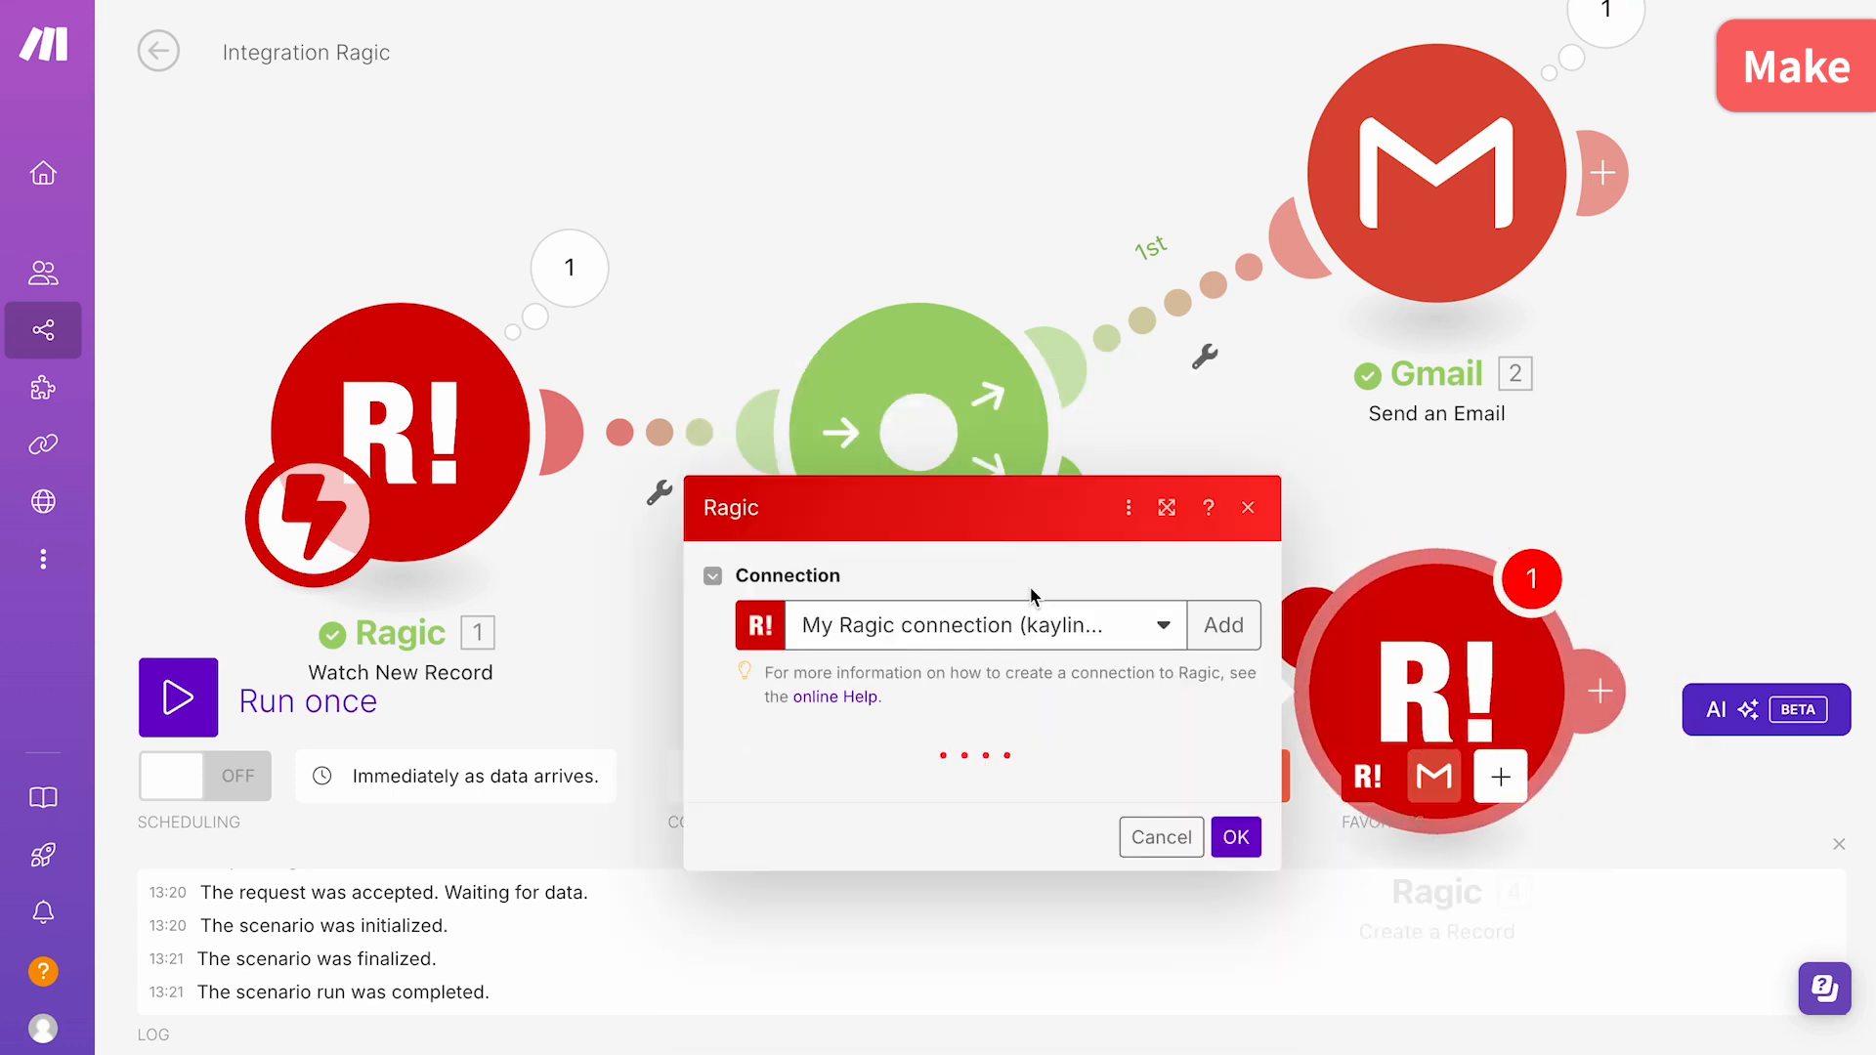
Set the form to CRM-Customer, map Customer Name to 1003084, Gender to 1003085, Email to 1003086 and Customer Source to 1003087, and confirm the module
click(1070, 796)
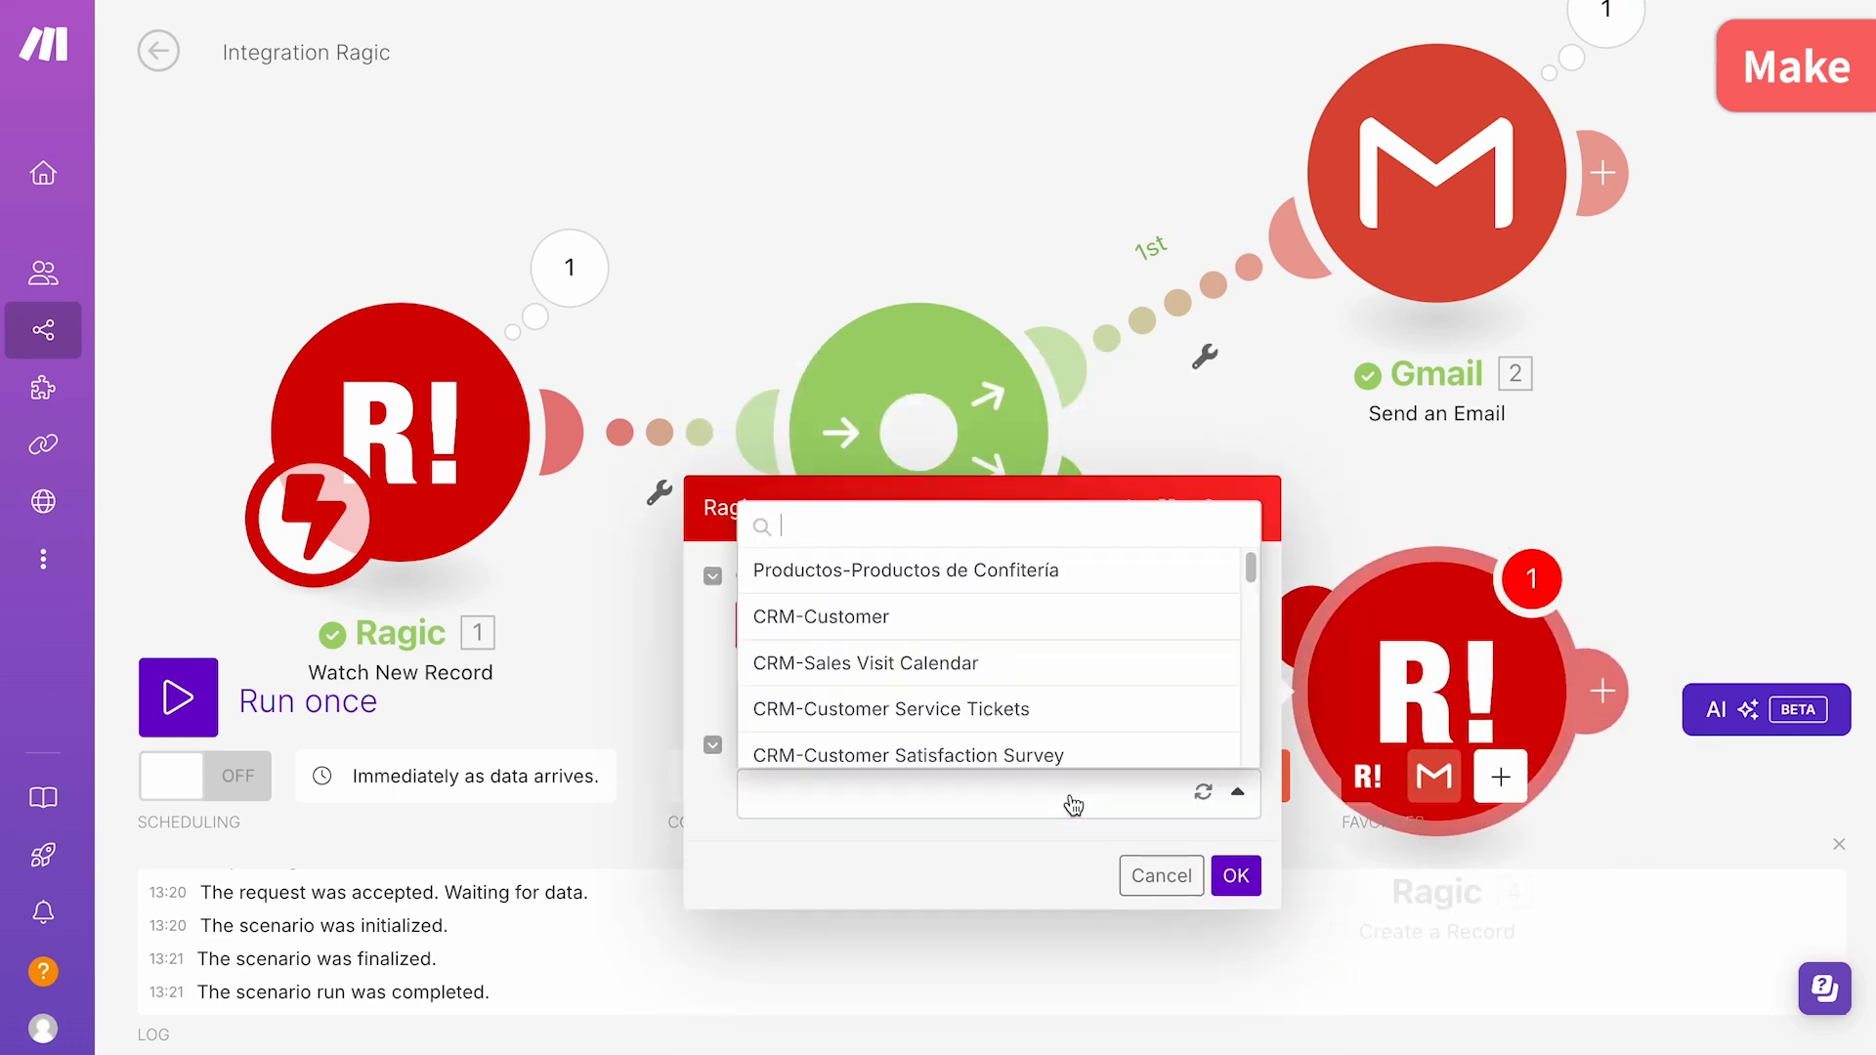
click(1004, 626)
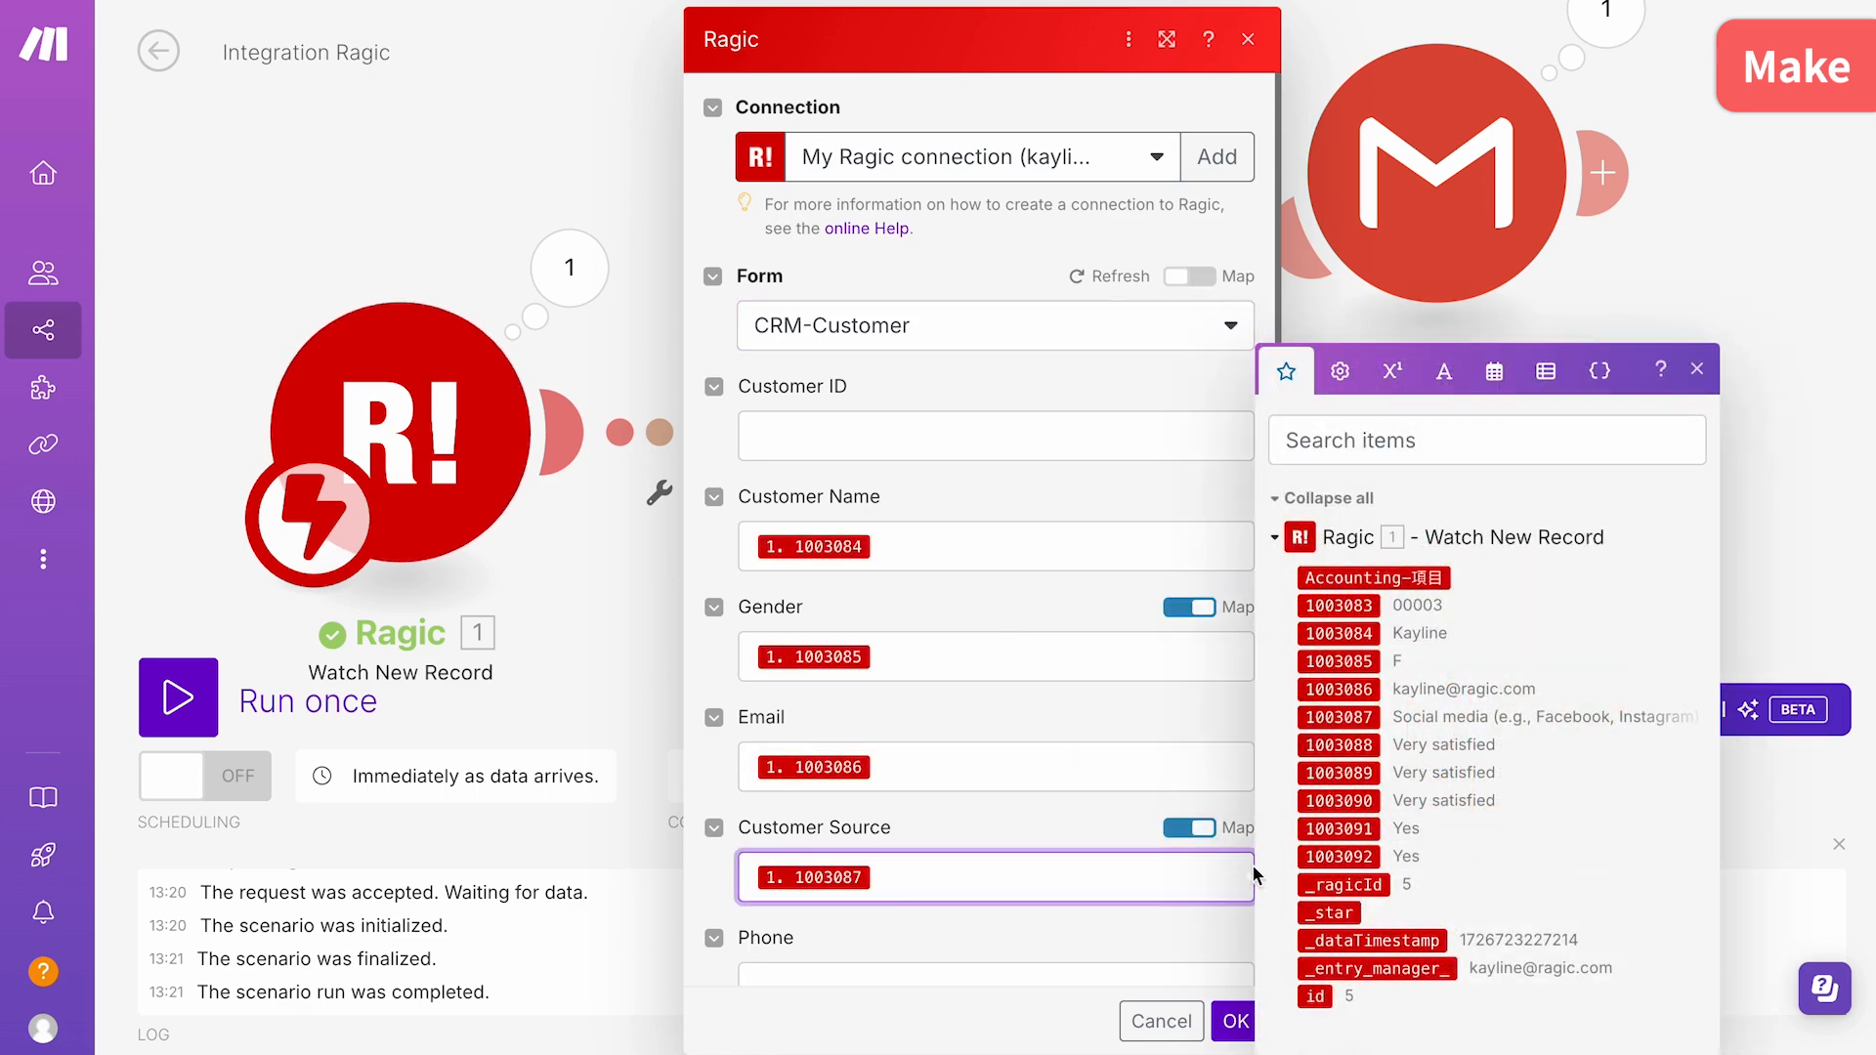
click(1235, 1021)
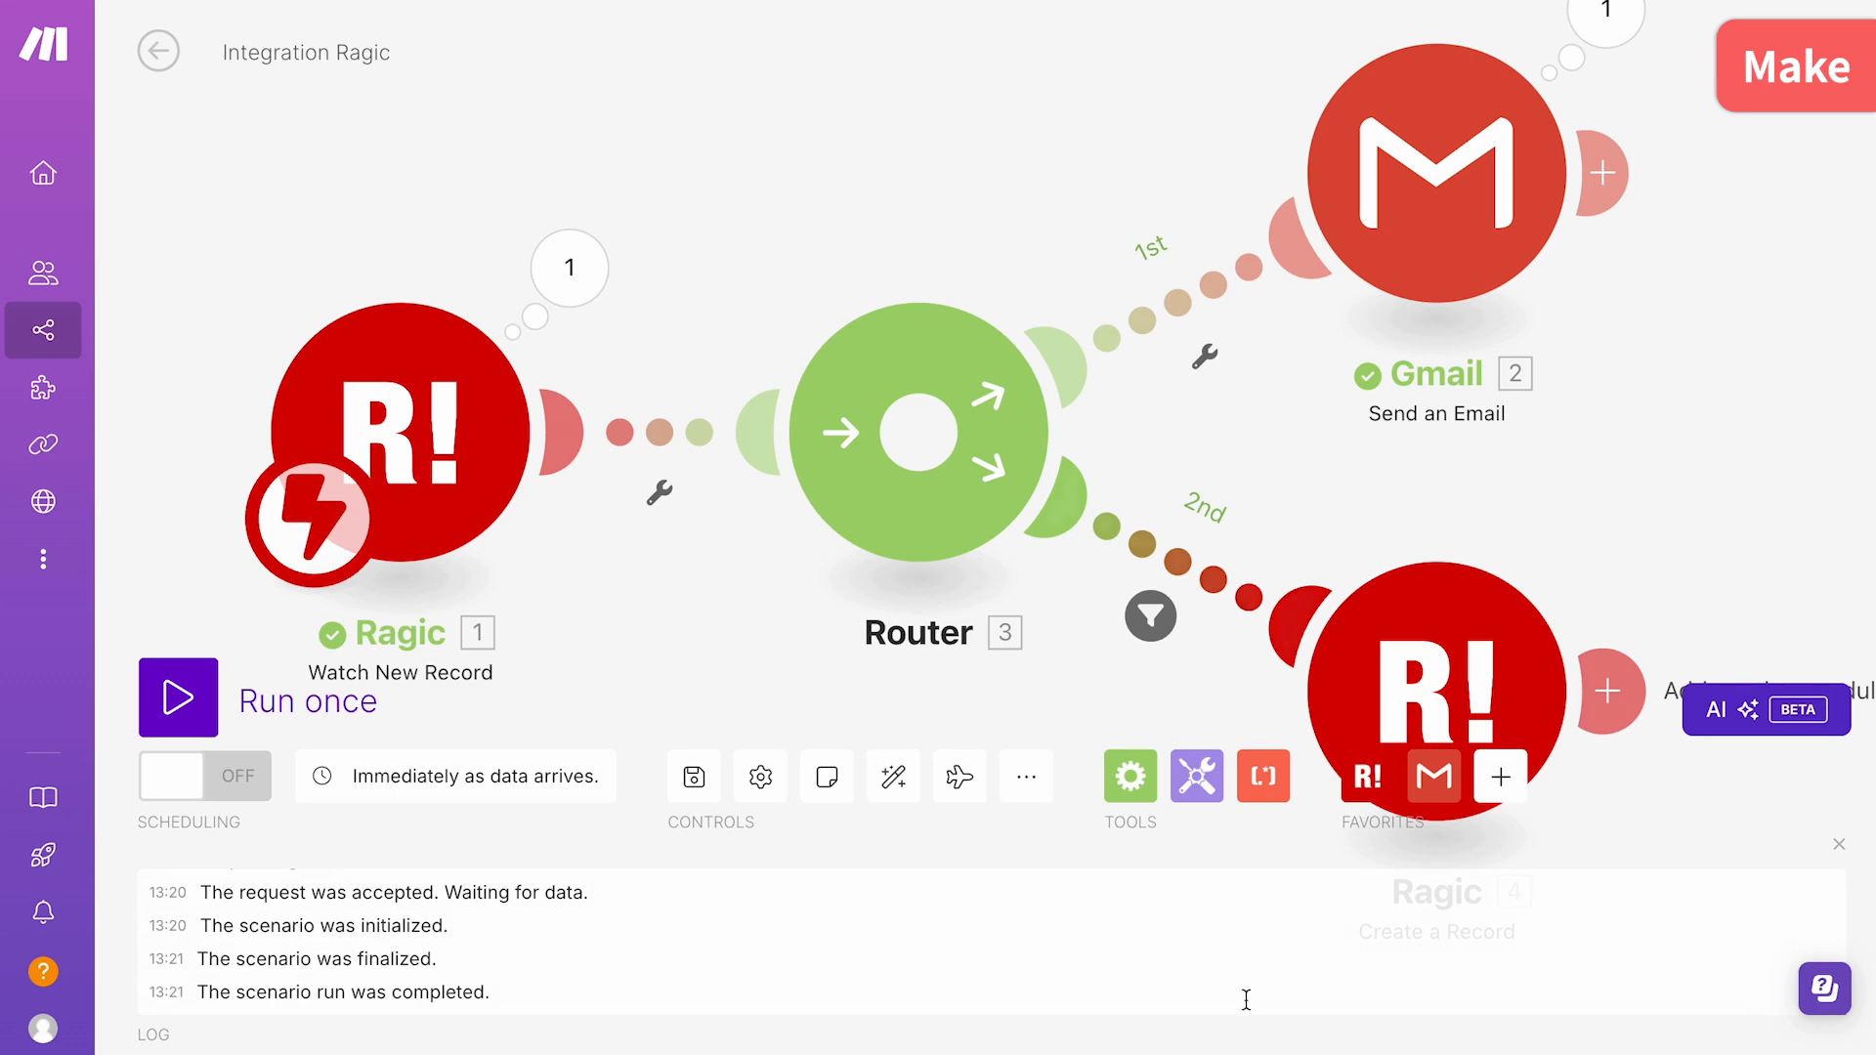
Add a Gmail Send an Email module after the Ragic Create a Record module on the second route
click(1607, 690)
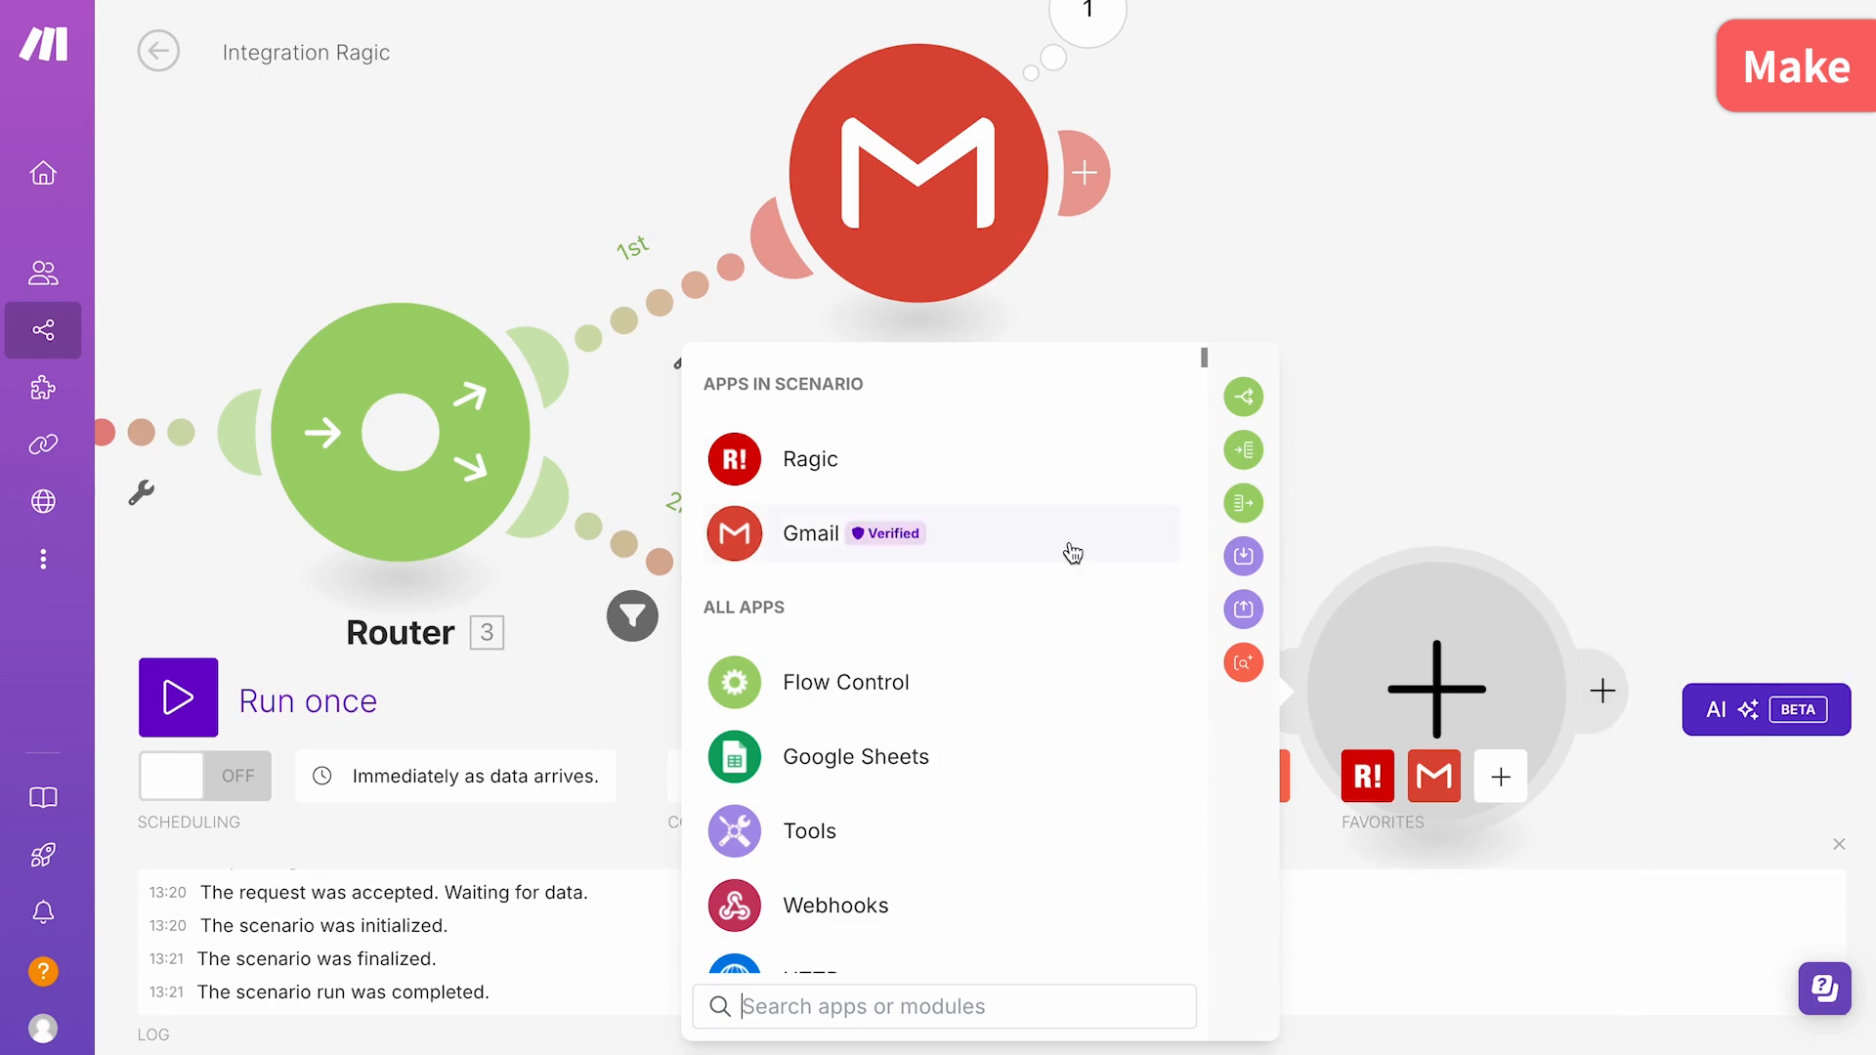
click(1072, 547)
scroll(1072, 548, down, 3)
click(1011, 821)
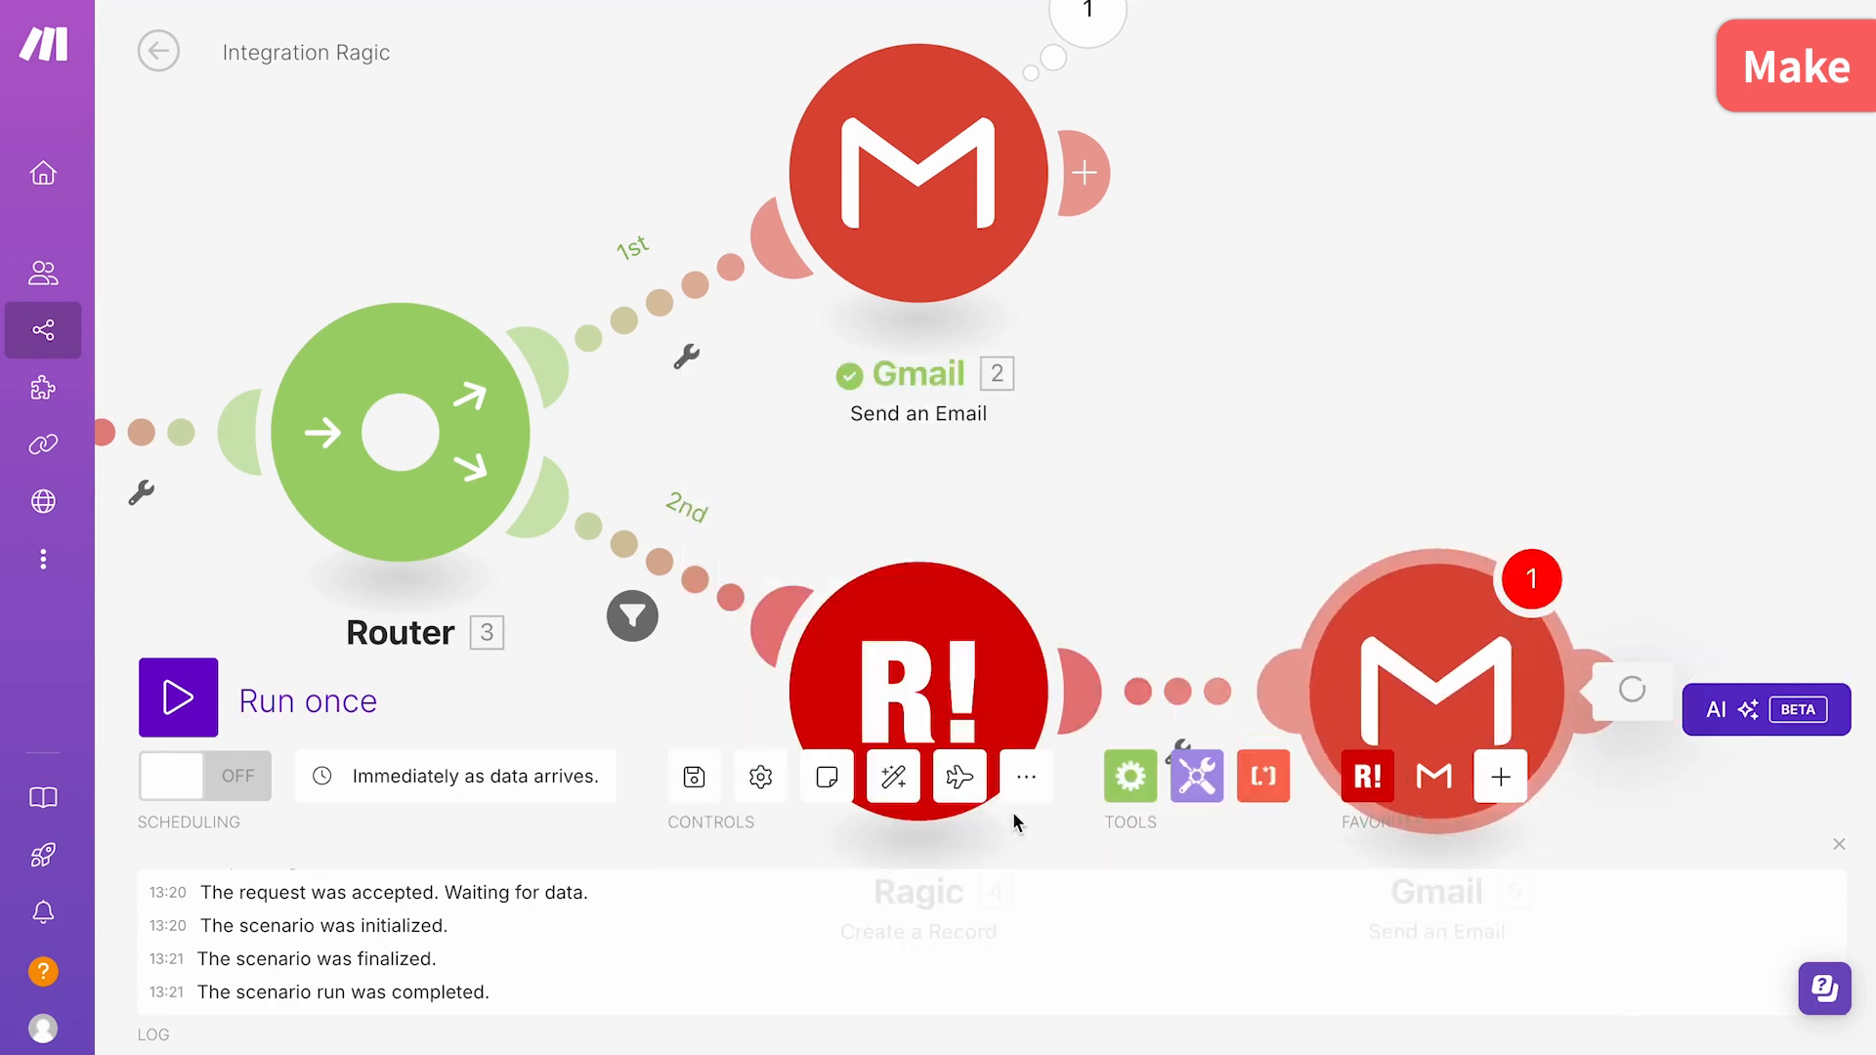
Address the email to field 1003086 with subject "Welcome! Your Registration Is Confirmed." and a registration thank-you message greeting field 1003084, and confirm the module
click(819, 461)
drag(1336, 554, 860, 516)
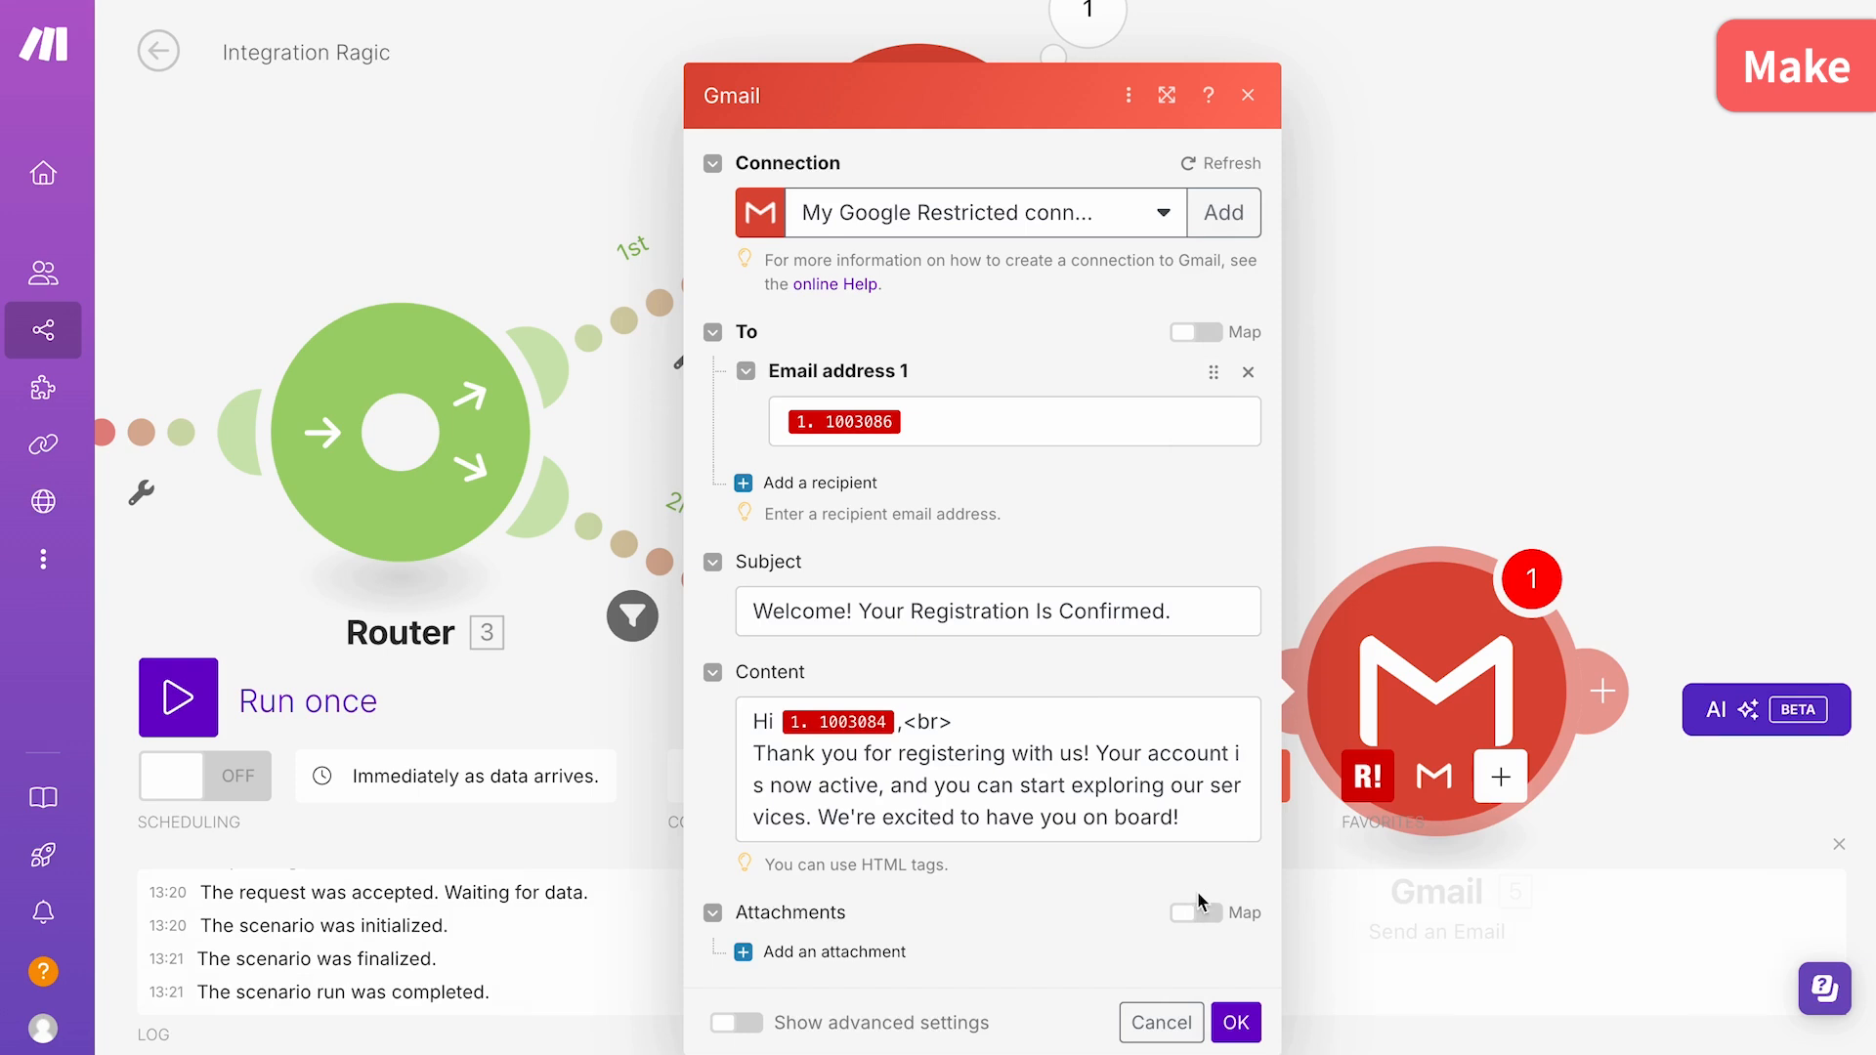
click(1236, 1022)
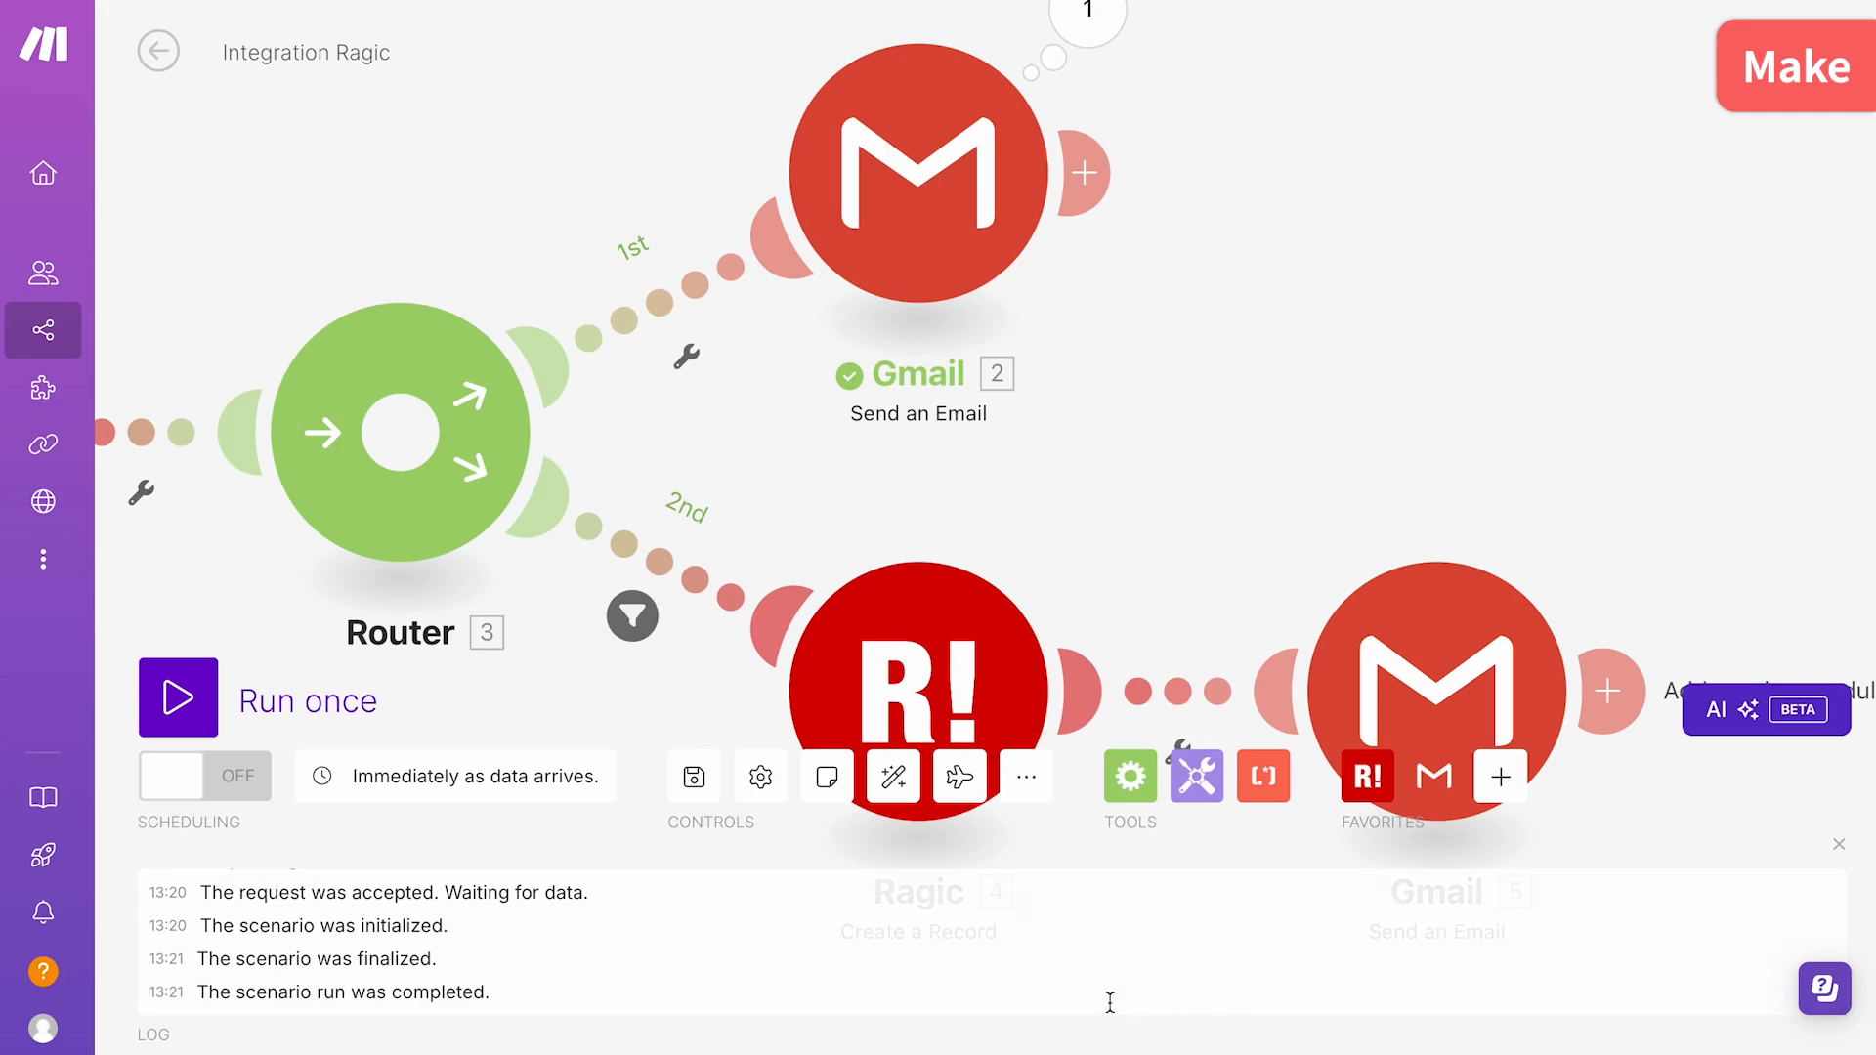
Test the scenario once by saving the Ragic survey record with email membership sign-up checked, and read the thank-you and registration emails in Gmail
click(311, 707)
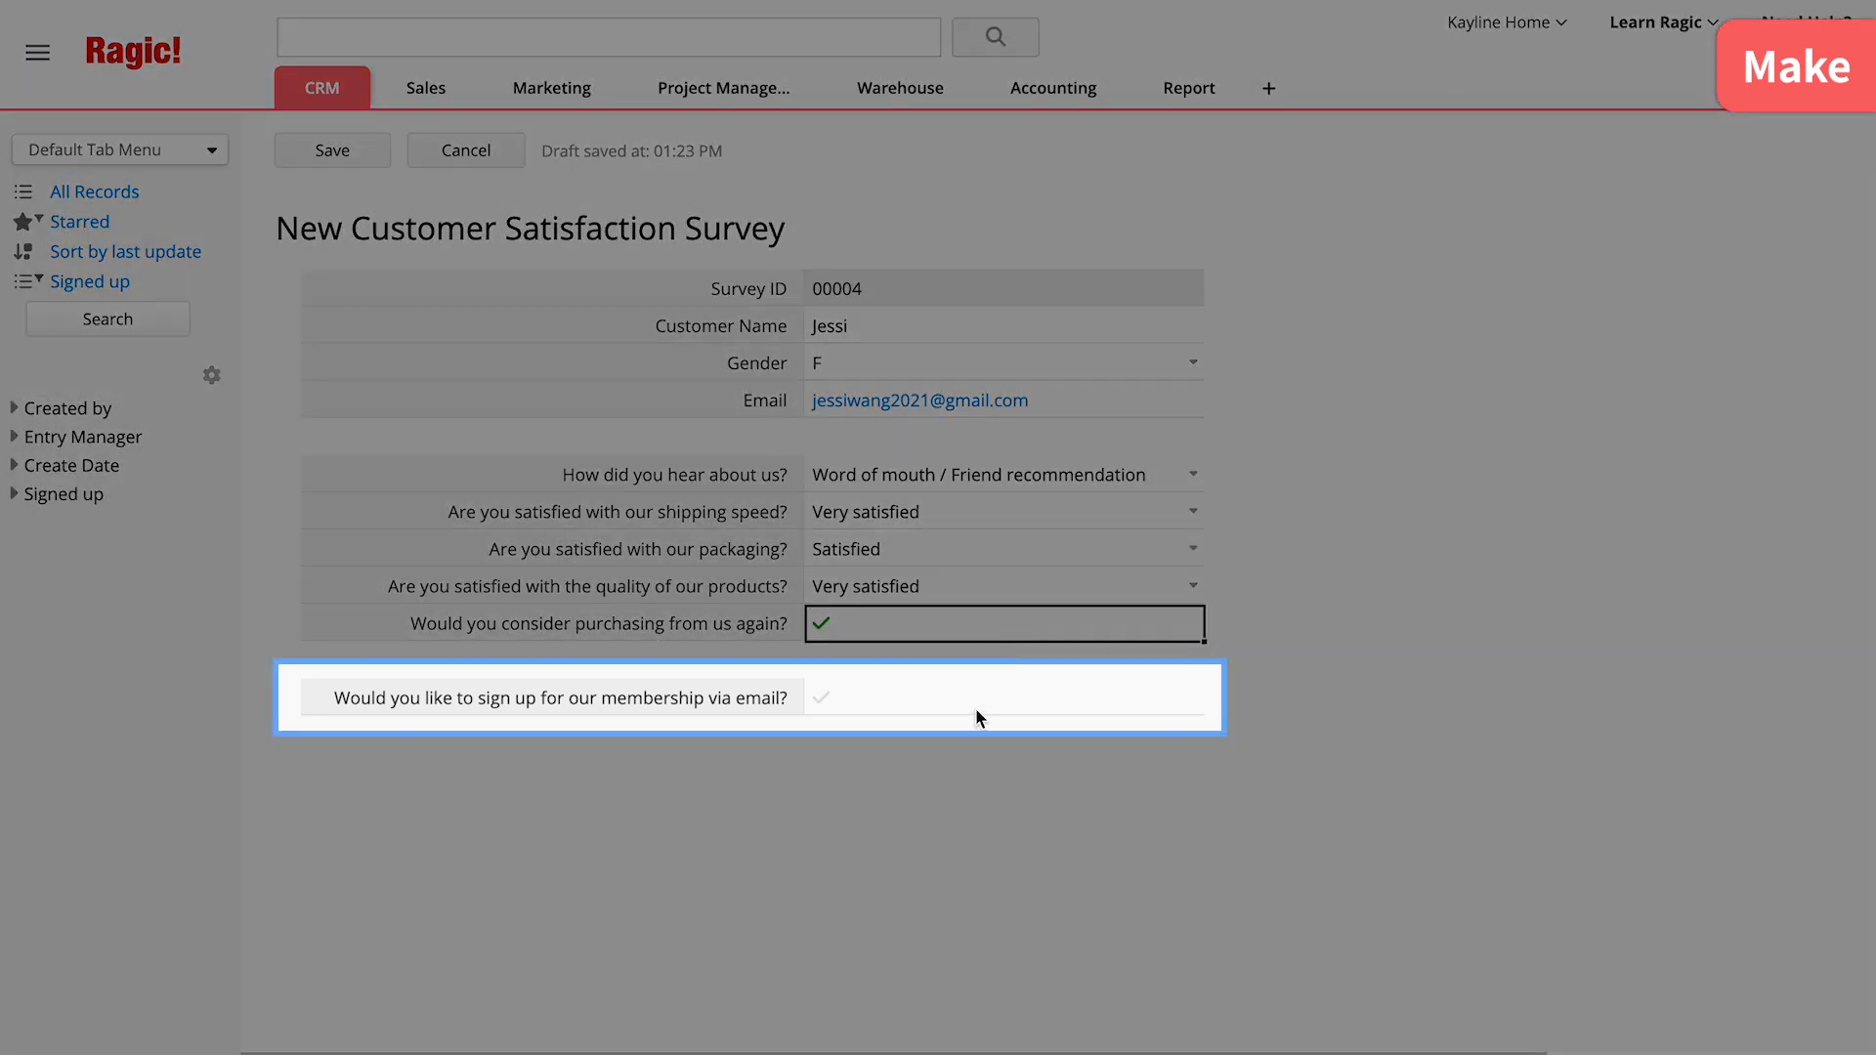
click(976, 706)
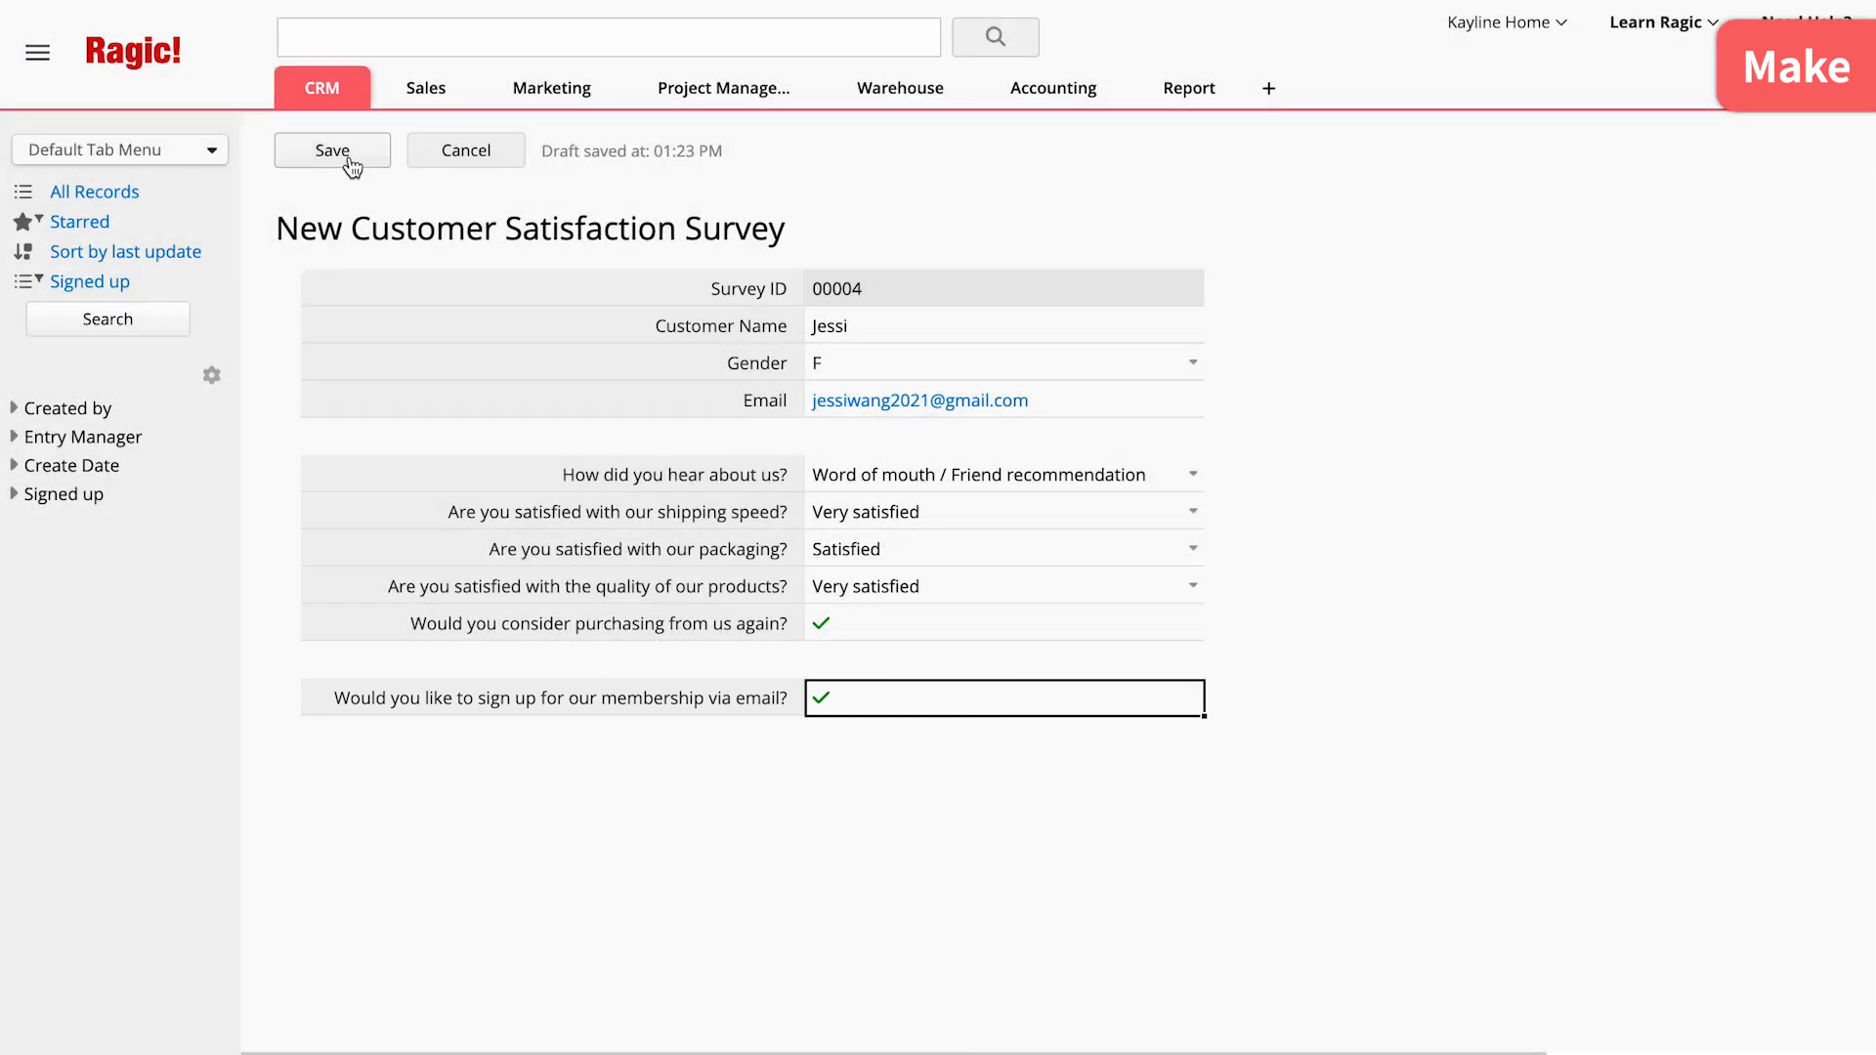
click(349, 160)
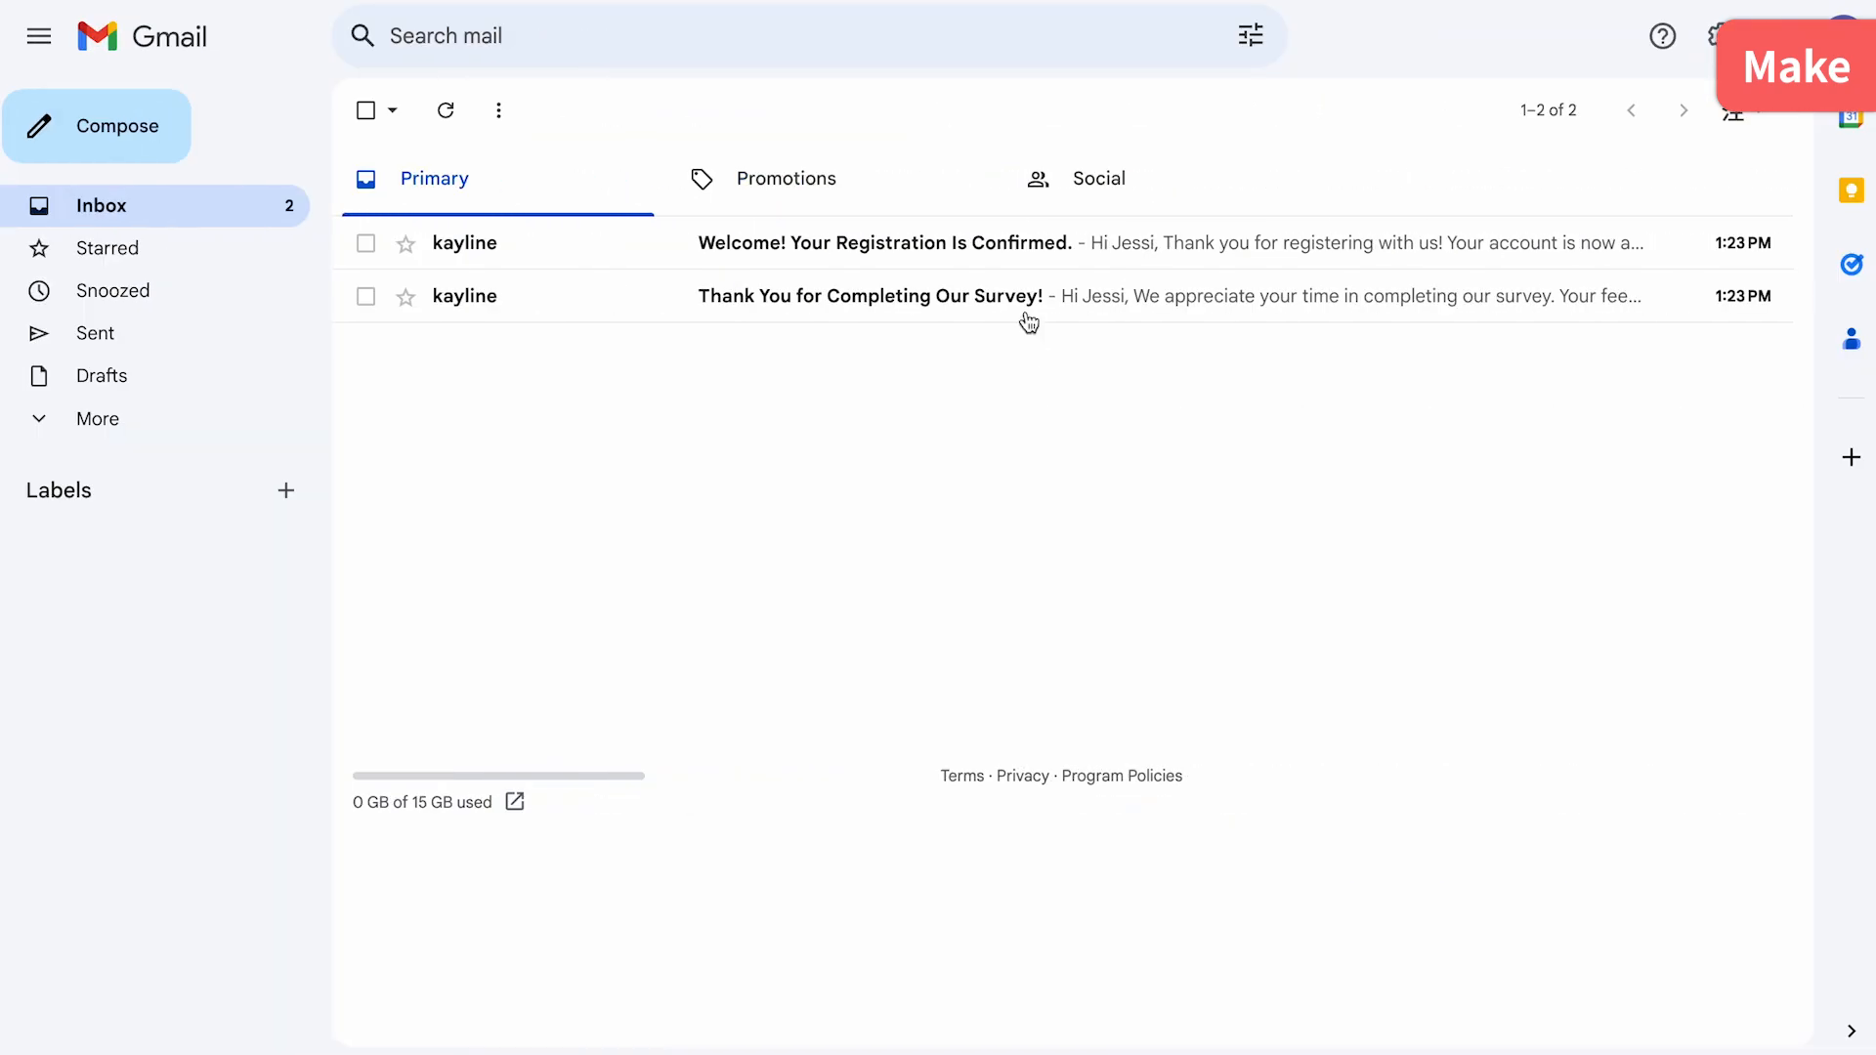
click(1025, 305)
click(1631, 111)
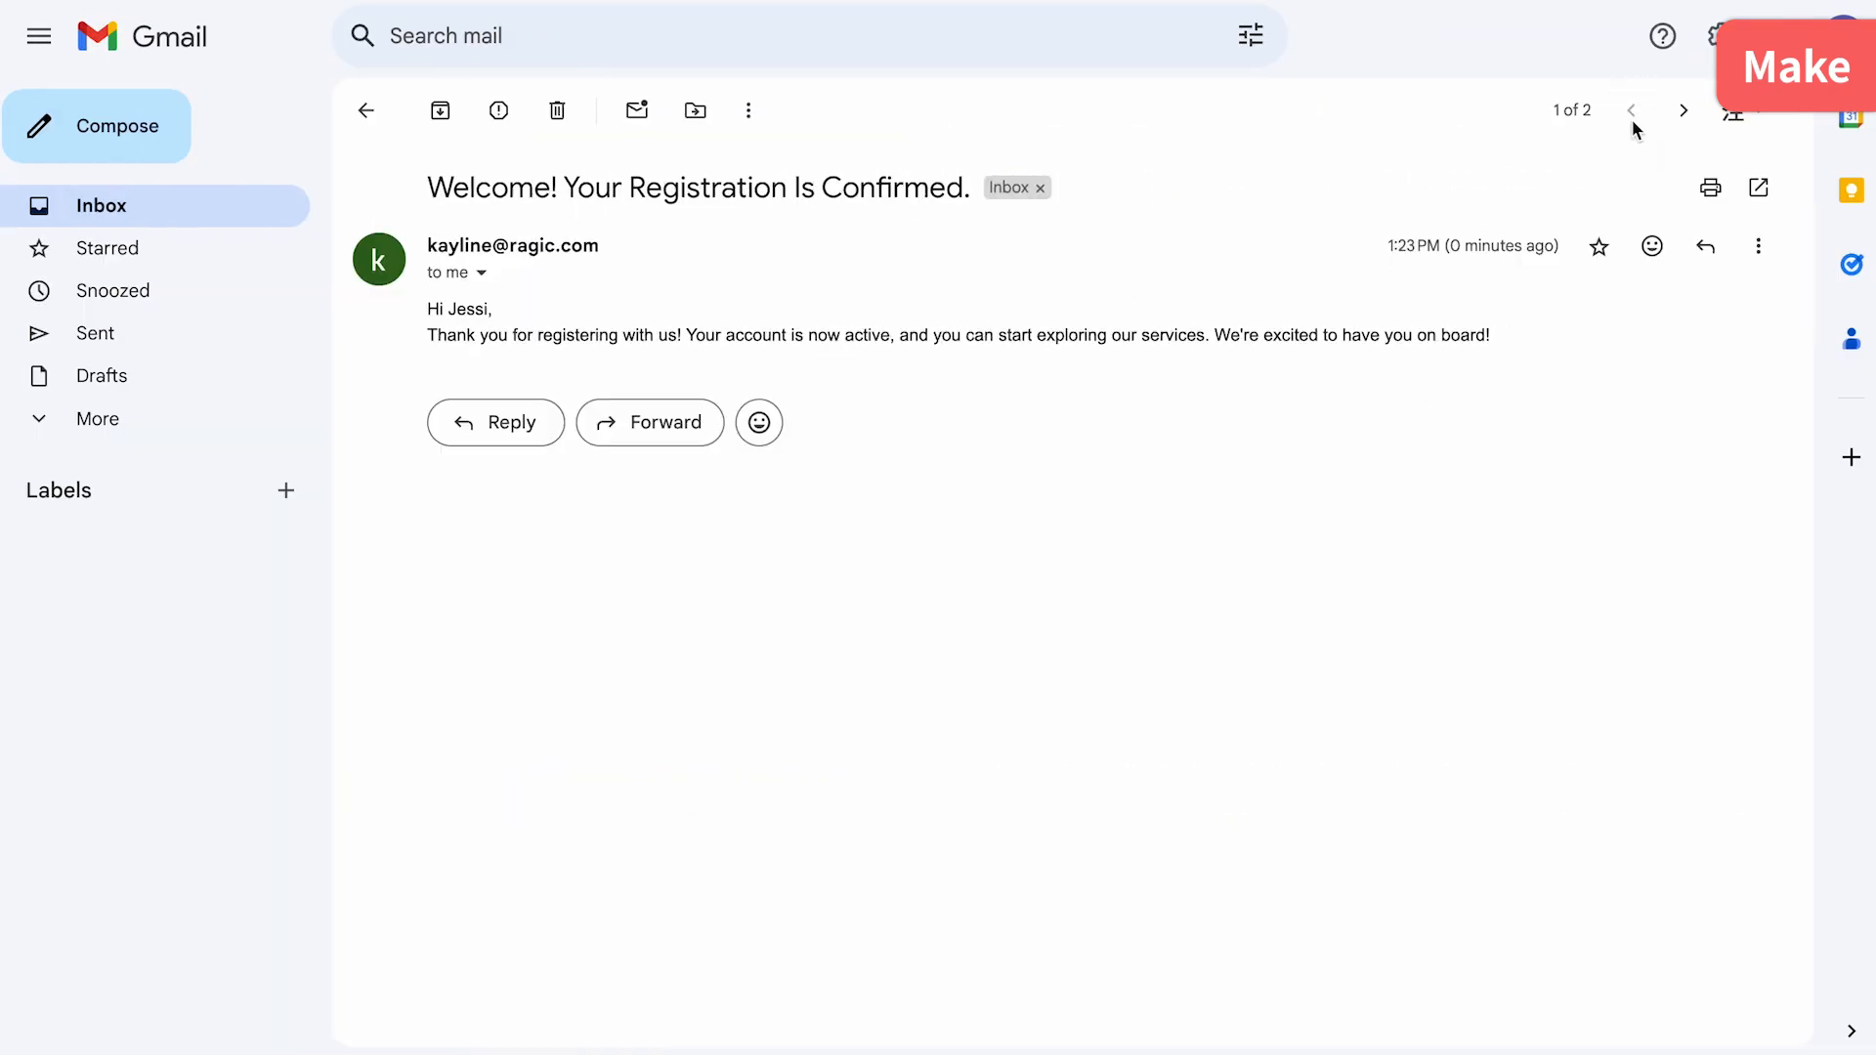